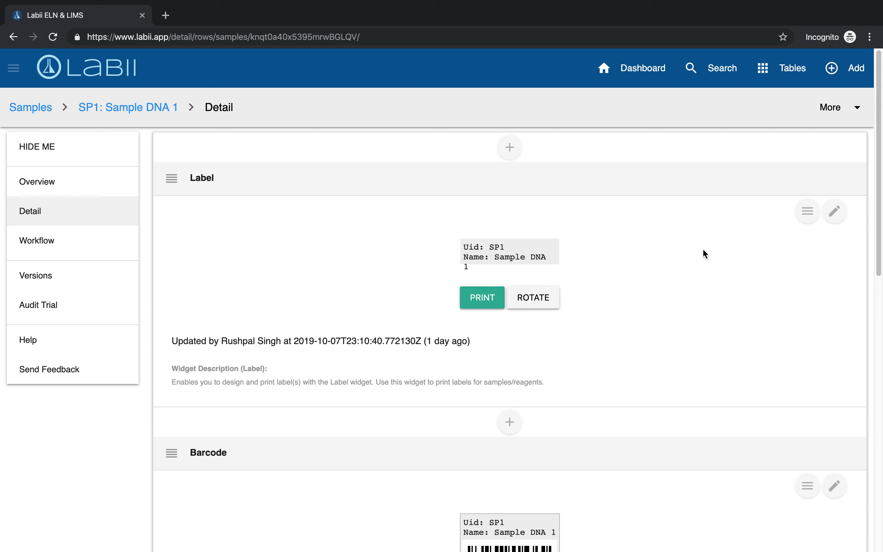
# Open the Label widget's configuration and try adding the owner column to the label, clearing that selection again
pyautogui.click(835, 212)
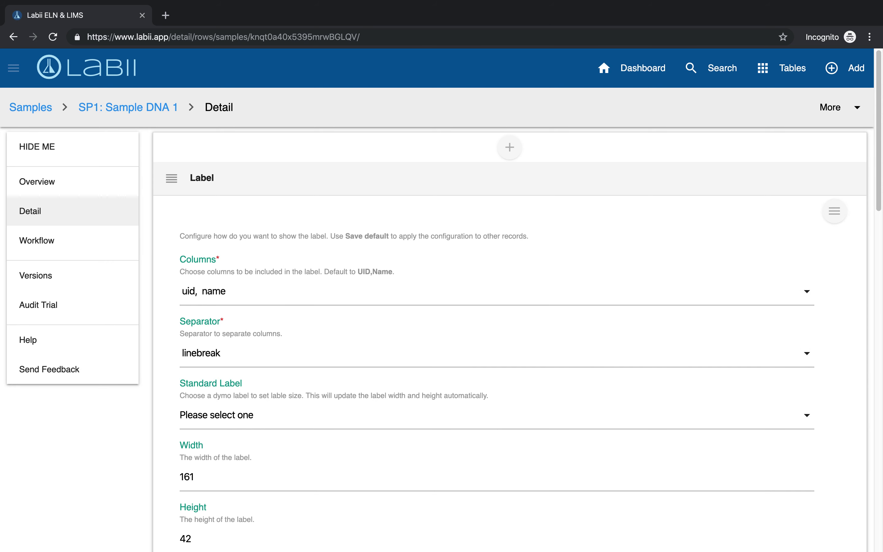
pyautogui.click(244, 303)
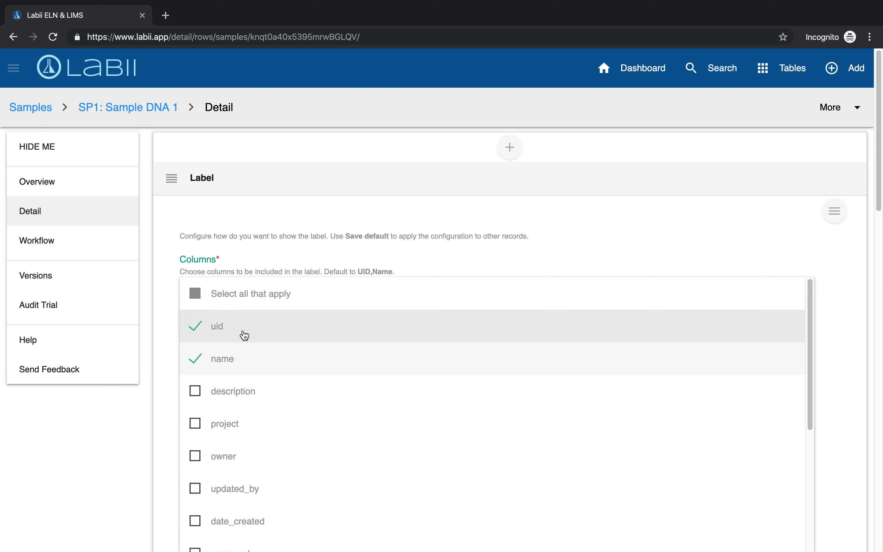
pyautogui.scroll(-3, 237, 388)
pyautogui.click(240, 362)
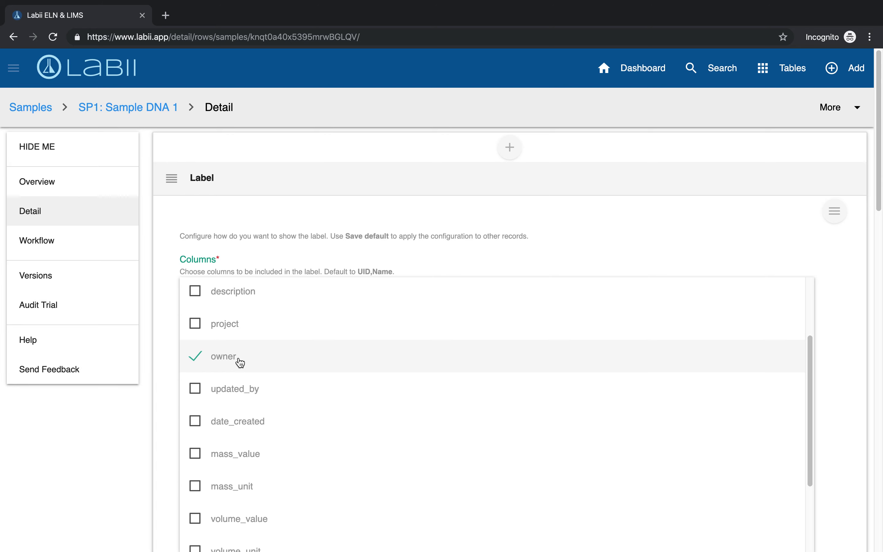
pyautogui.click(238, 361)
pyautogui.click(157, 405)
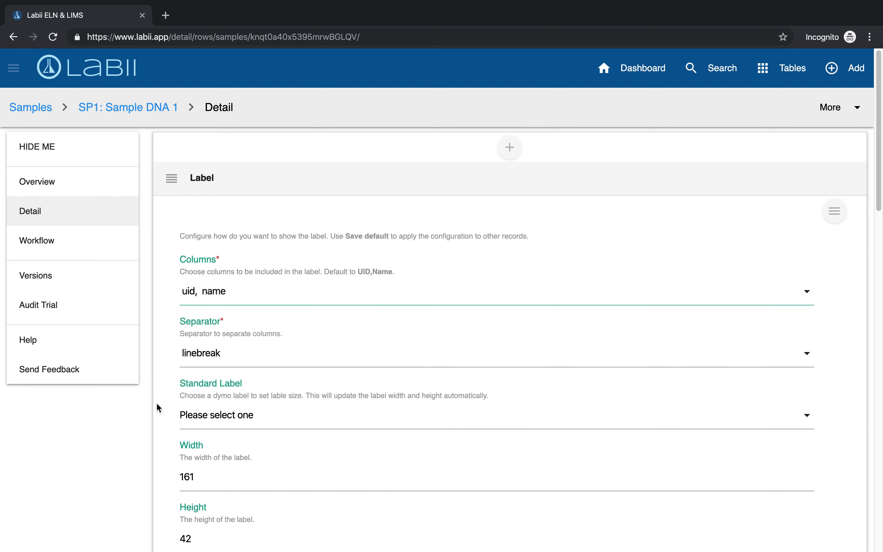
# Review the label's available separators and standard Dymo label sizes without choosing a different one
pyautogui.click(223, 354)
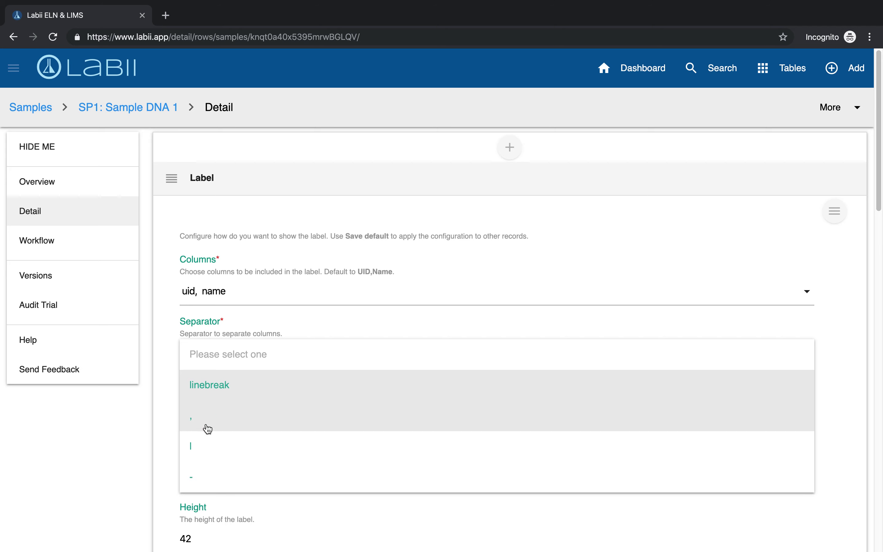
pyautogui.click(134, 458)
pyautogui.scroll(-3, 134, 458)
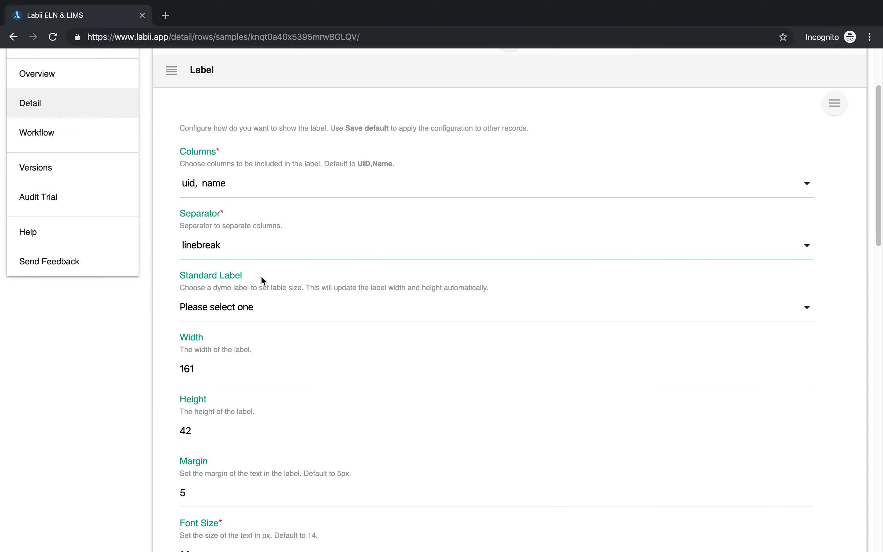
pyautogui.click(243, 308)
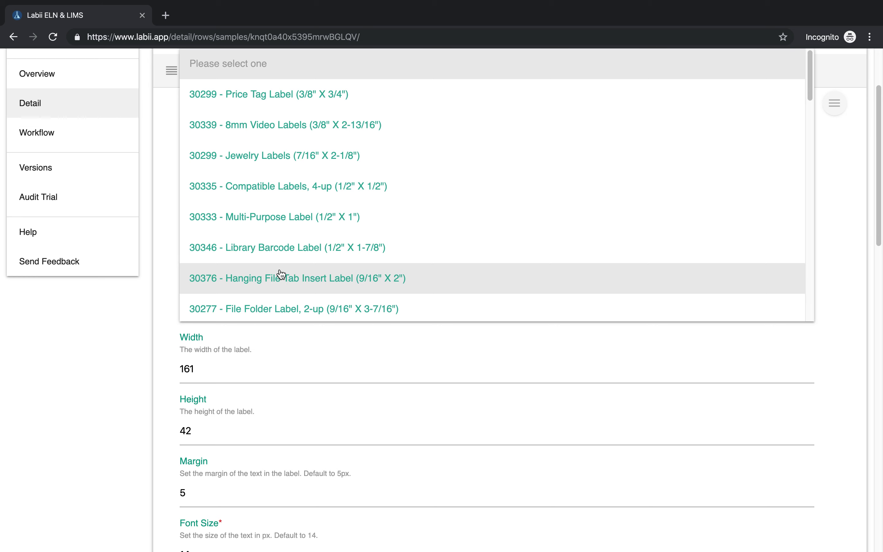
pyautogui.scroll(-3, 307, 211)
pyautogui.scroll(1, 307, 209)
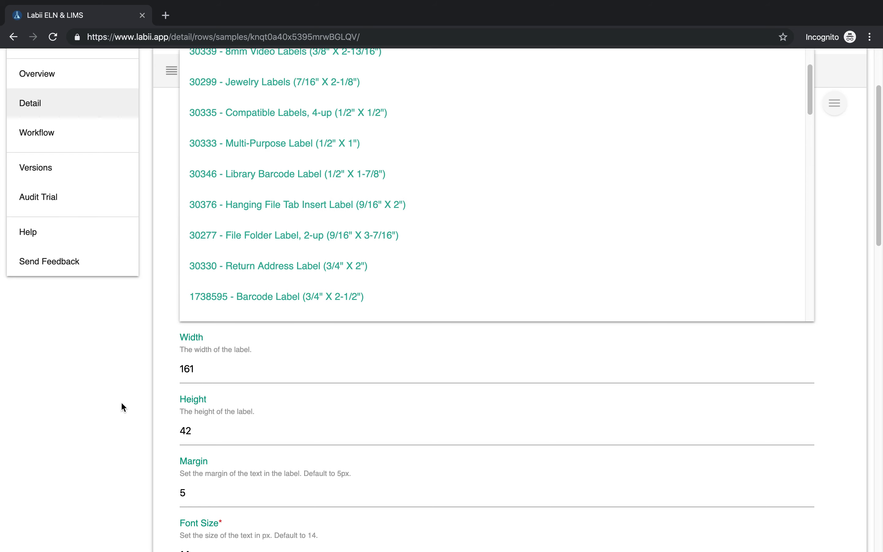
pyautogui.click(121, 401)
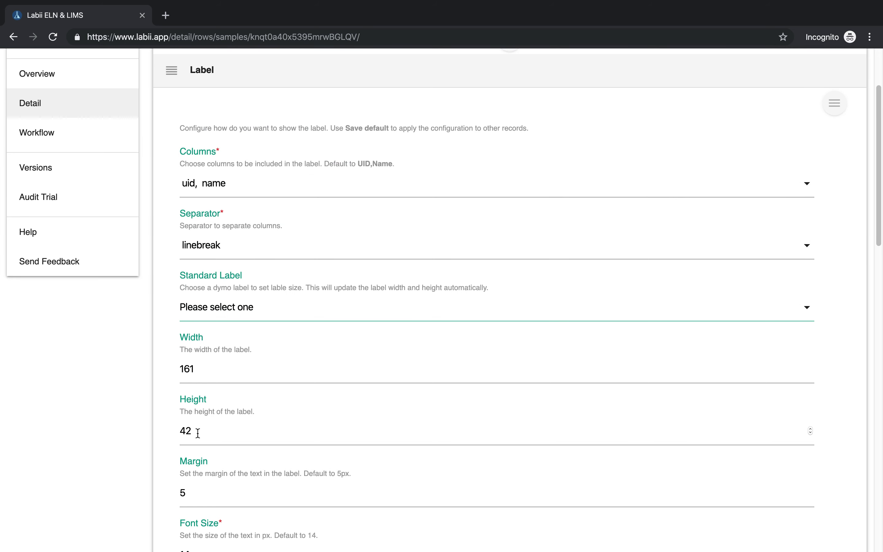
# Review the label's width, height, margin, font size and header settings, and cancel the configuration without submitting
pyautogui.click(210, 370)
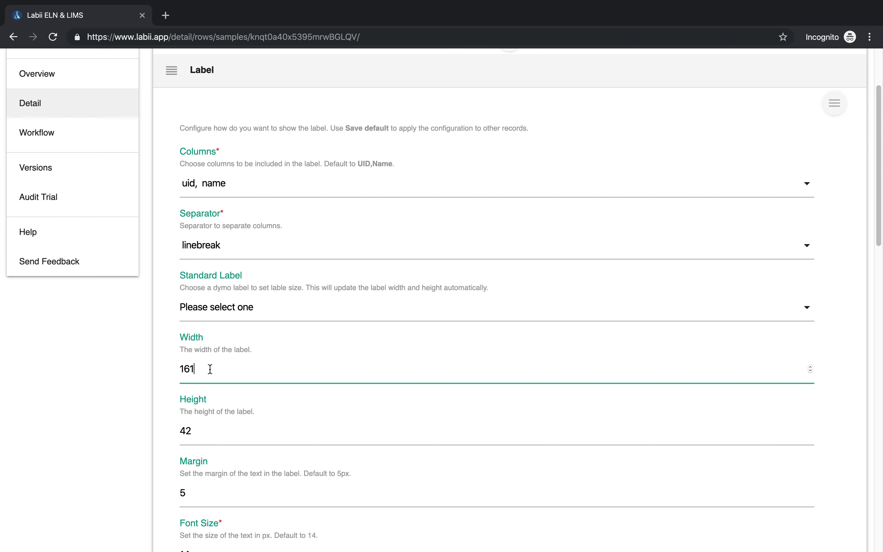
pyautogui.press('Down')
pyautogui.press('Down')
pyautogui.press('Up')
pyautogui.press('Up')
pyautogui.click(217, 430)
pyautogui.scroll(-3, 218, 430)
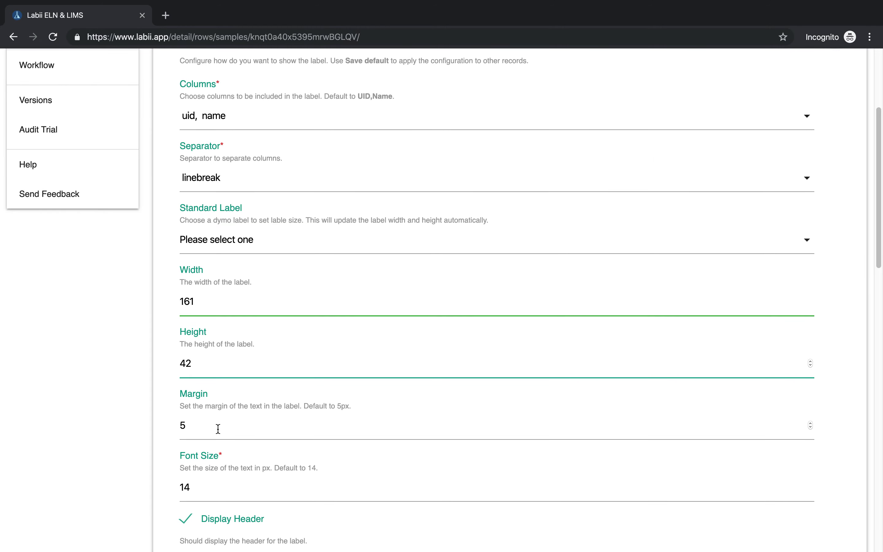
pyautogui.click(218, 429)
pyautogui.scroll(-2, 218, 429)
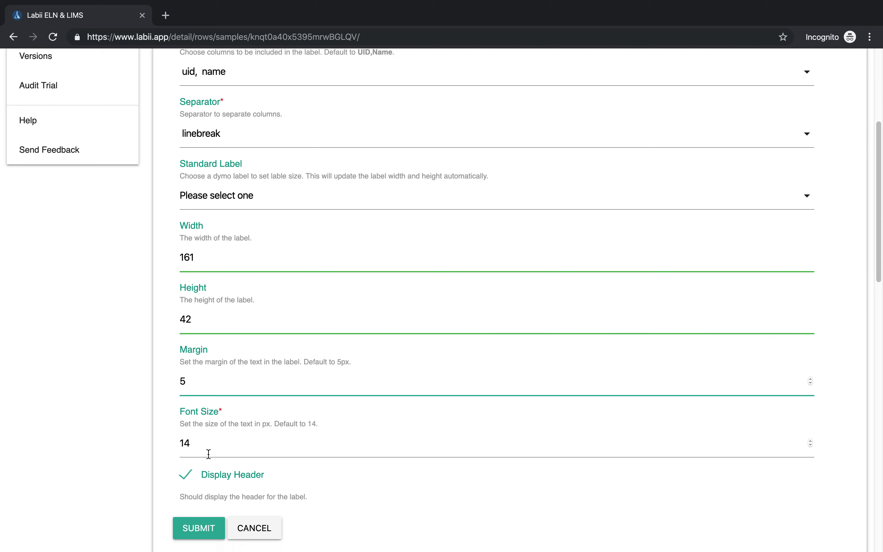
pyautogui.scroll(-2, 207, 453)
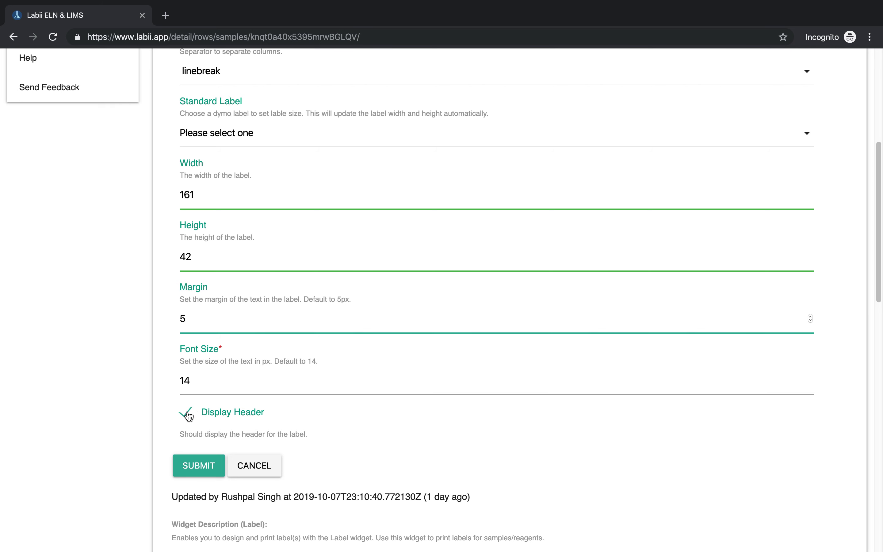
pyautogui.click(268, 462)
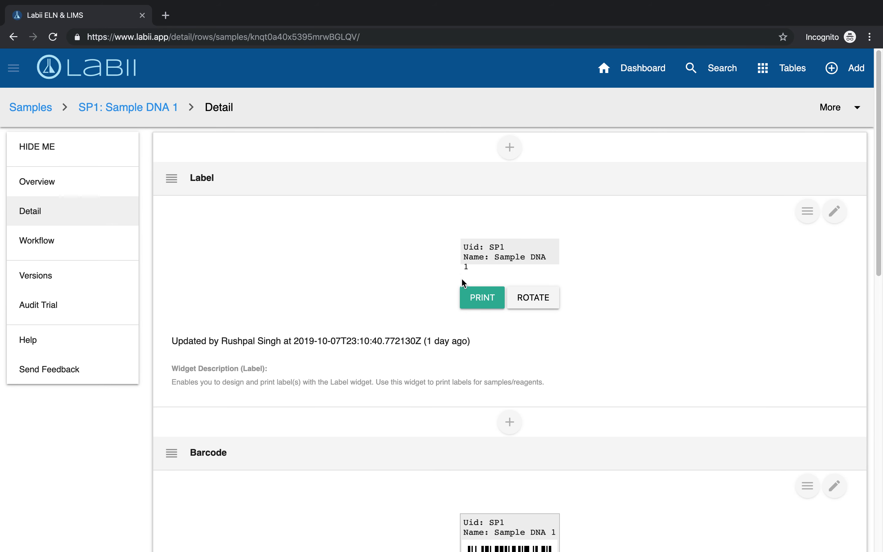
# Rotate the sample label to vertical and back to its horizontal orientation
pyautogui.click(546, 299)
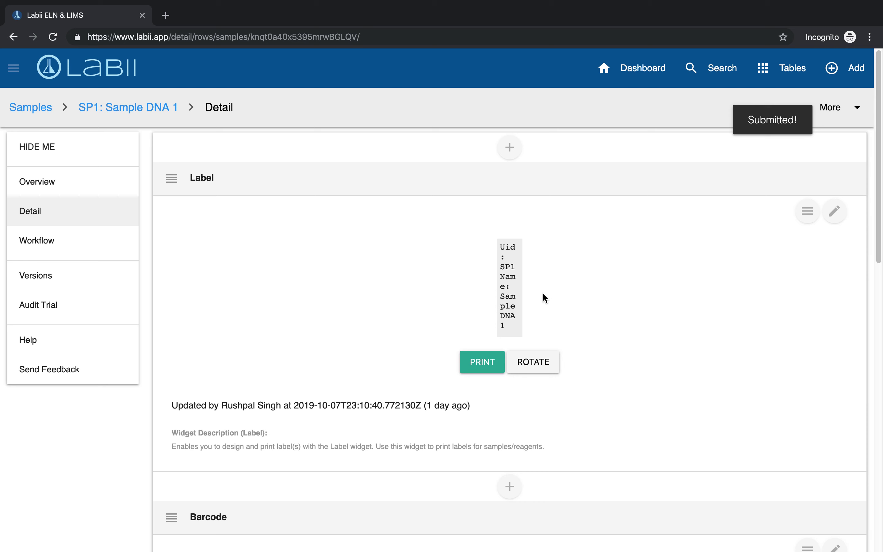
pyautogui.click(540, 363)
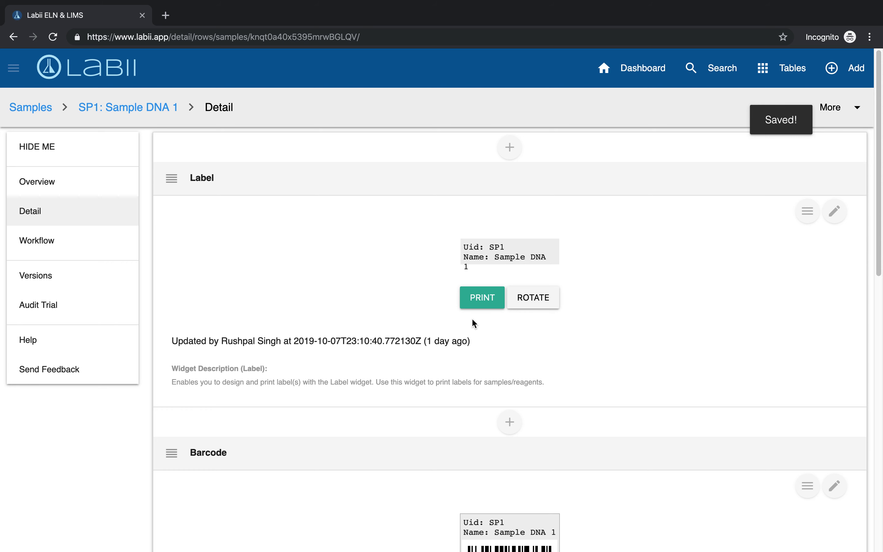
# Open the label's print preview, look at the available print destinations, and cancel printing and close the preview tab
pyautogui.click(483, 298)
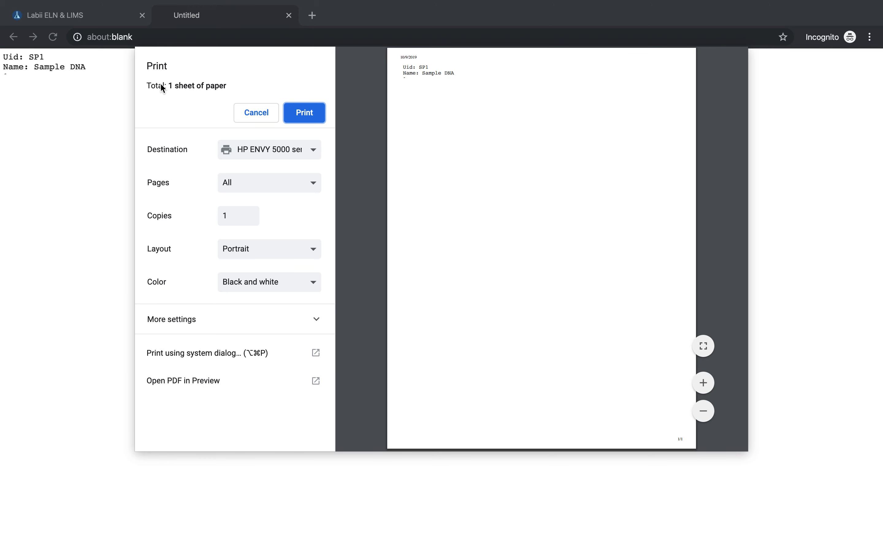
pyautogui.click(264, 155)
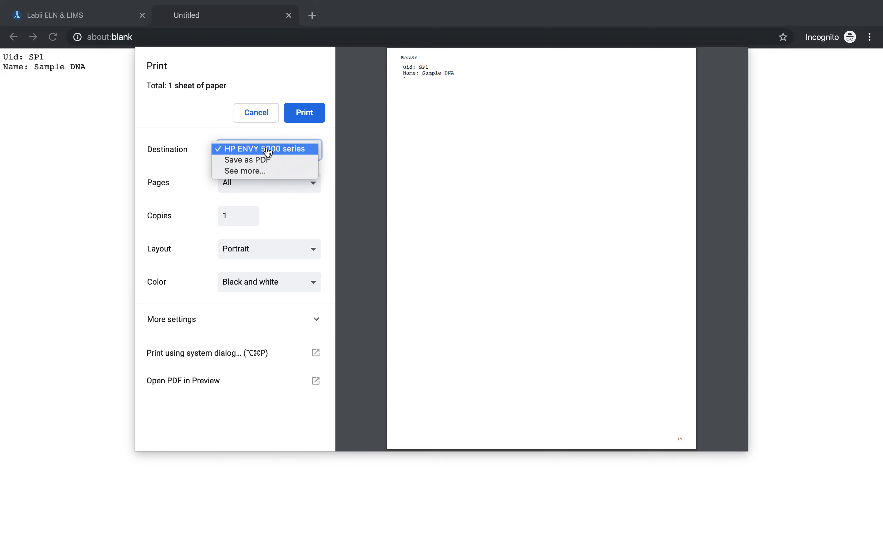
pyautogui.click(257, 119)
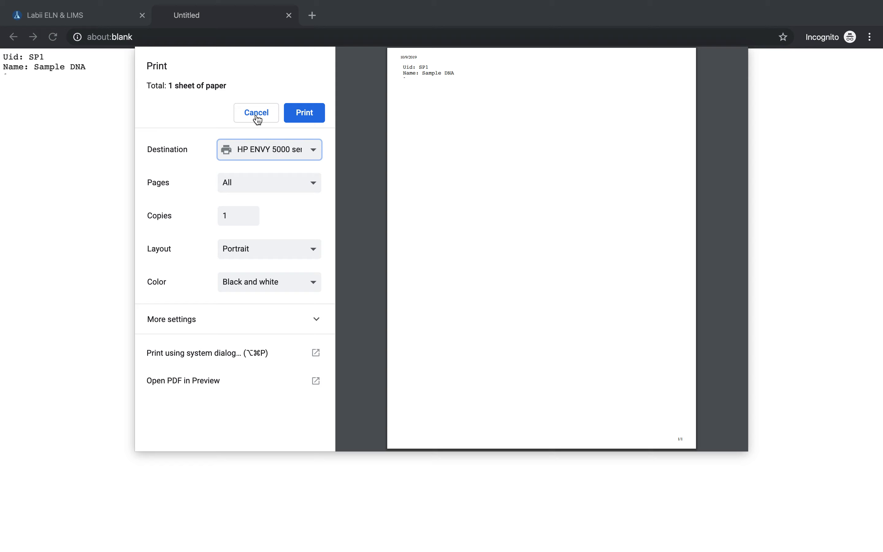
pyautogui.click(257, 119)
pyautogui.click(289, 15)
# Open the Barcode widget's configuration and review the fields that can be encoded and the available barcode formats
pyautogui.scroll(-2, 344, 414)
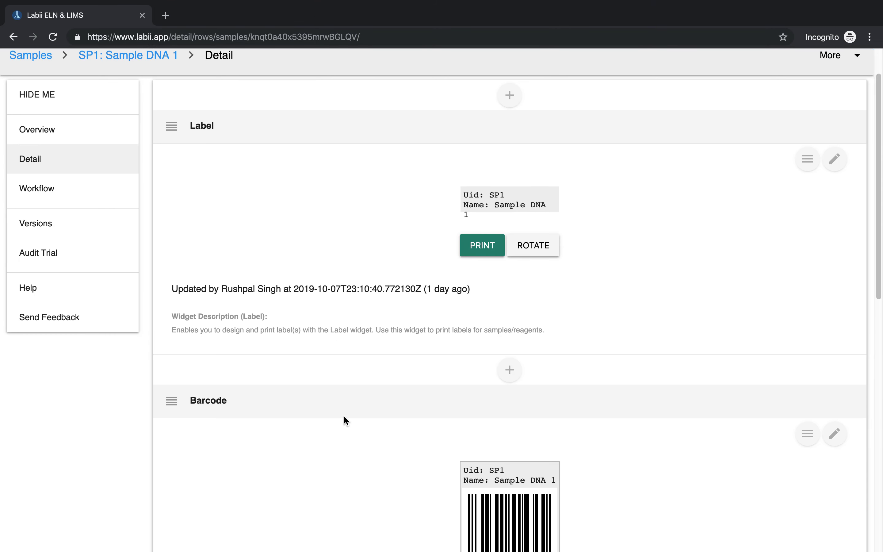
pyautogui.scroll(-6, 344, 415)
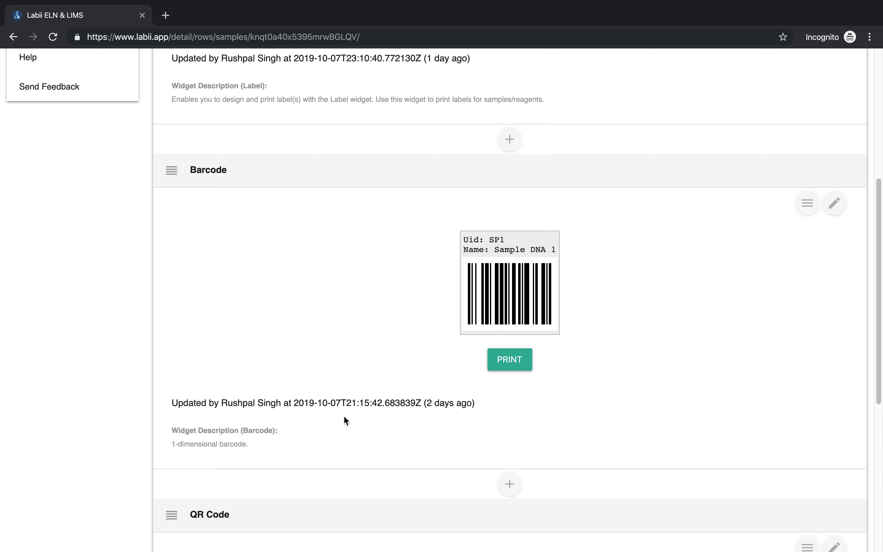
pyautogui.click(835, 203)
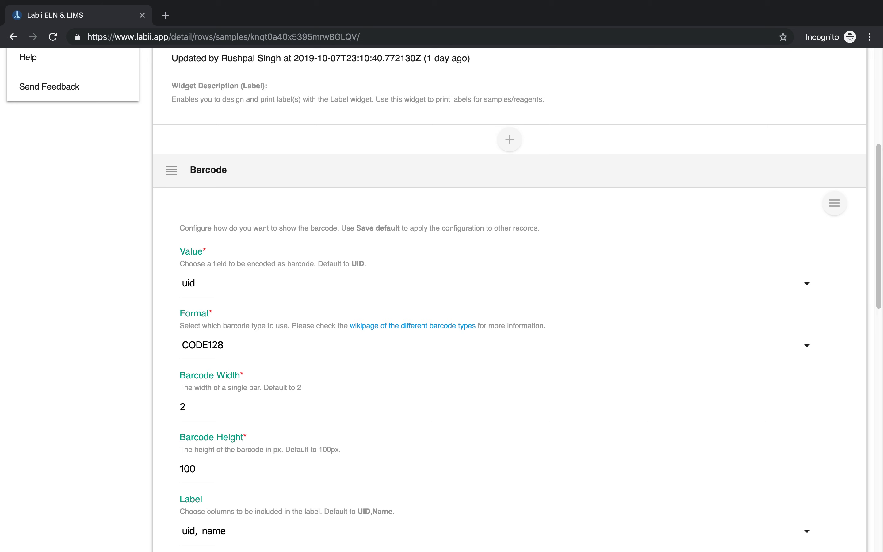
pyautogui.click(238, 294)
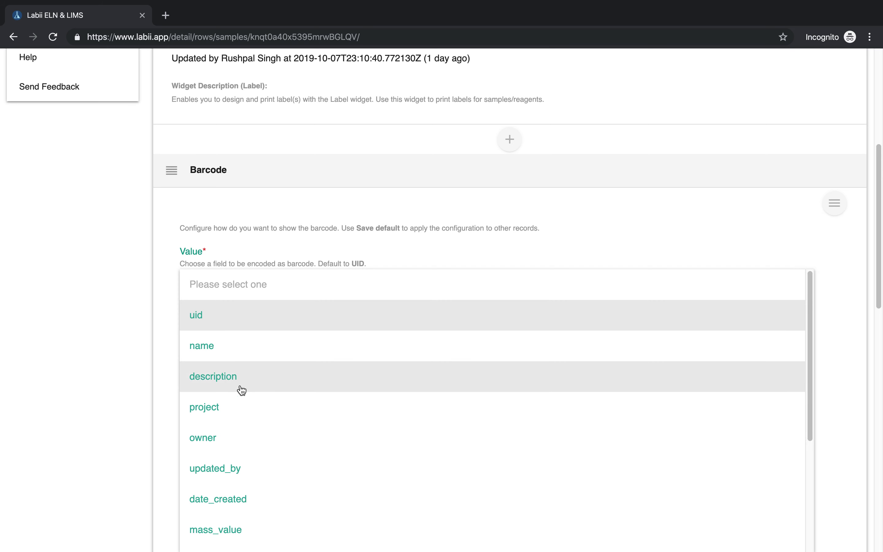
pyautogui.scroll(-3, 239, 388)
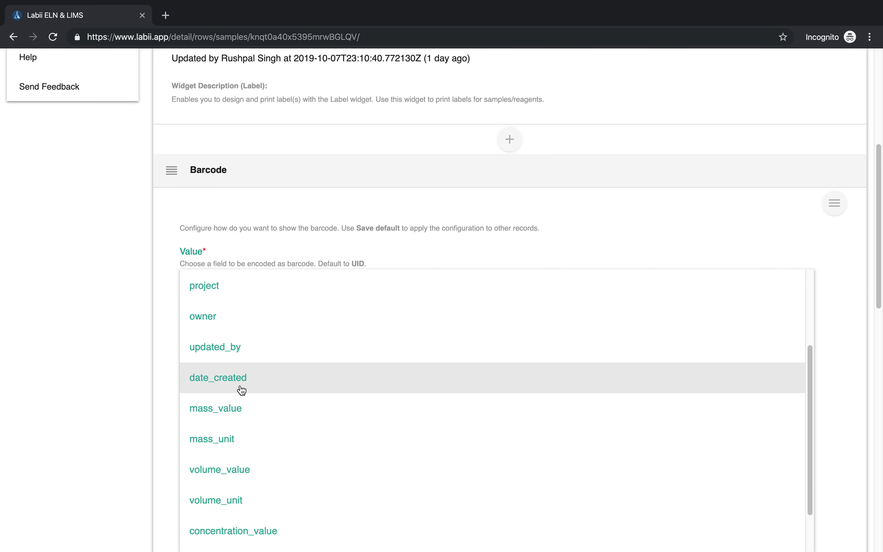
pyautogui.scroll(-2, 242, 390)
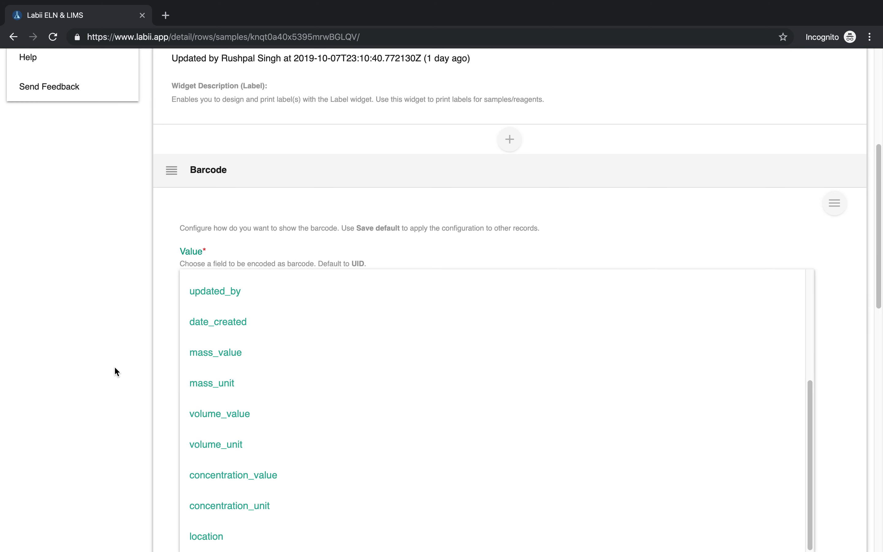
pyautogui.click(115, 368)
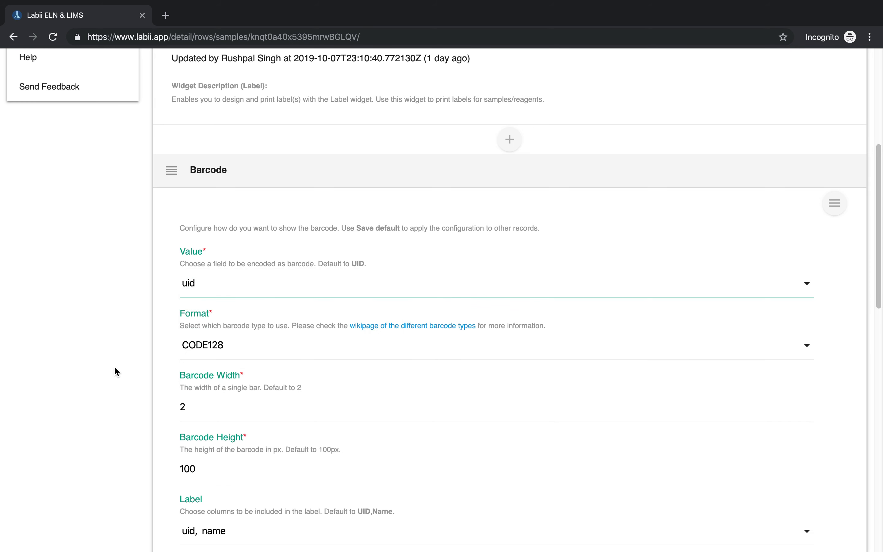
pyautogui.click(207, 353)
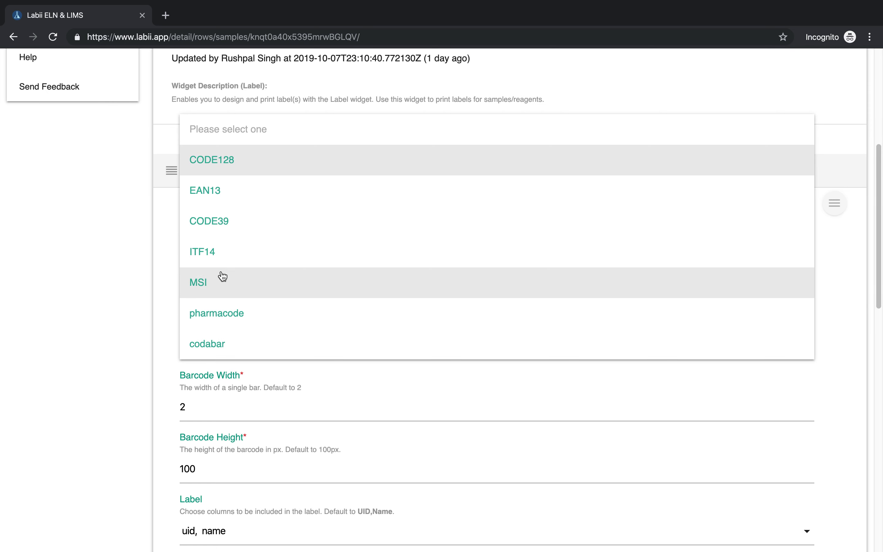
pyautogui.click(113, 359)
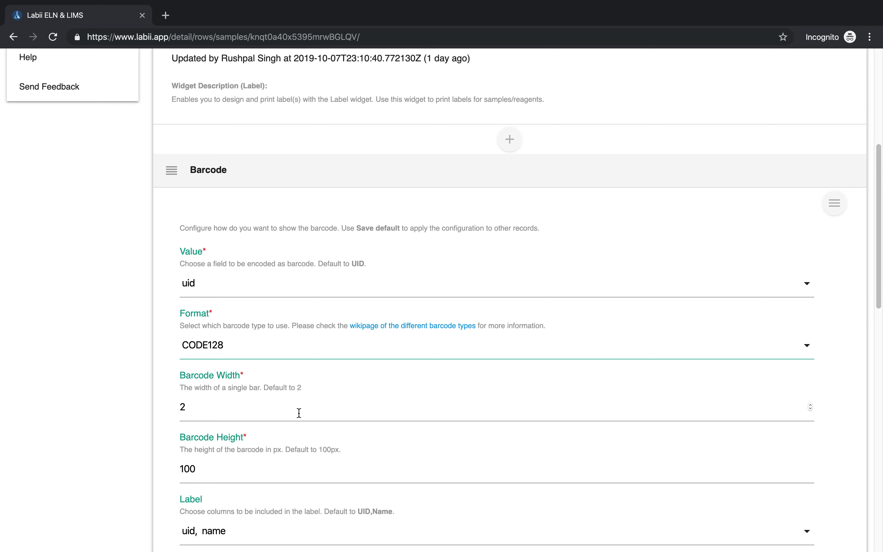
# Try adding the owner column to the barcode's label, clearing that selection again
pyautogui.scroll(-4, 299, 413)
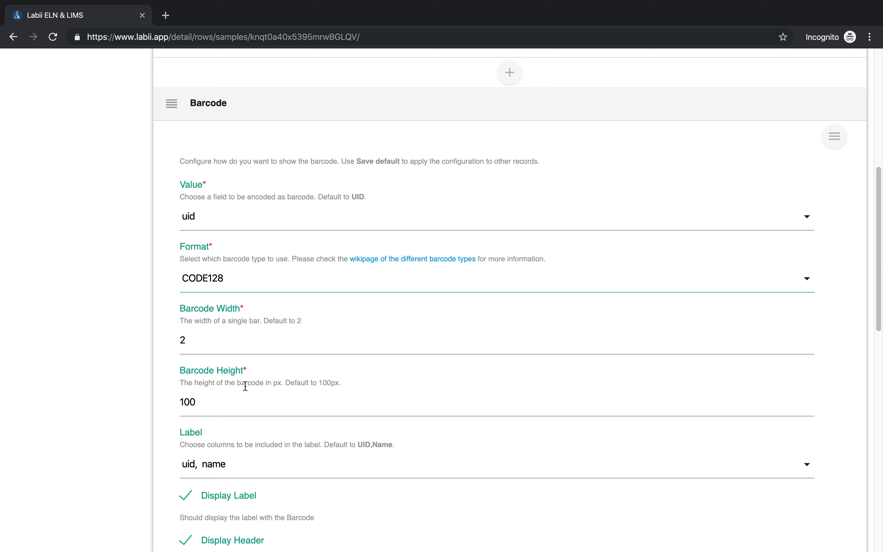
pyautogui.scroll(-5, 240, 402)
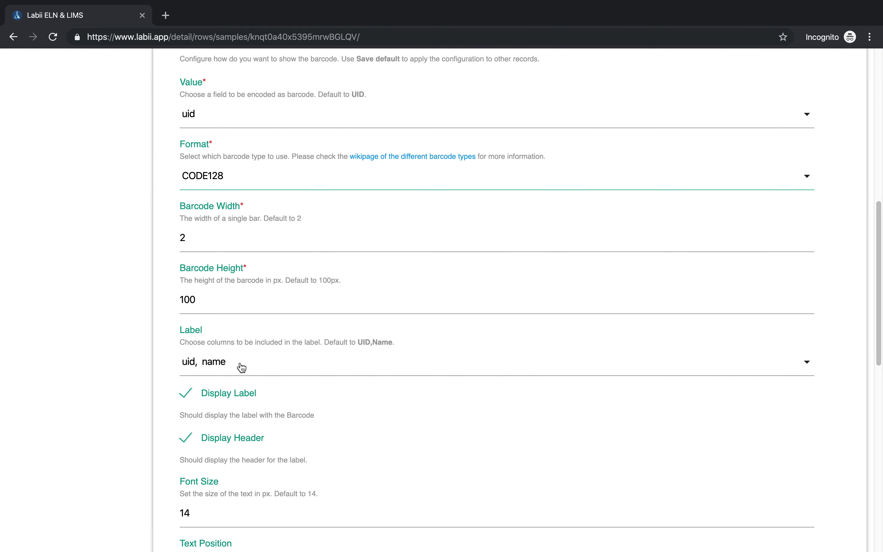
pyautogui.click(242, 366)
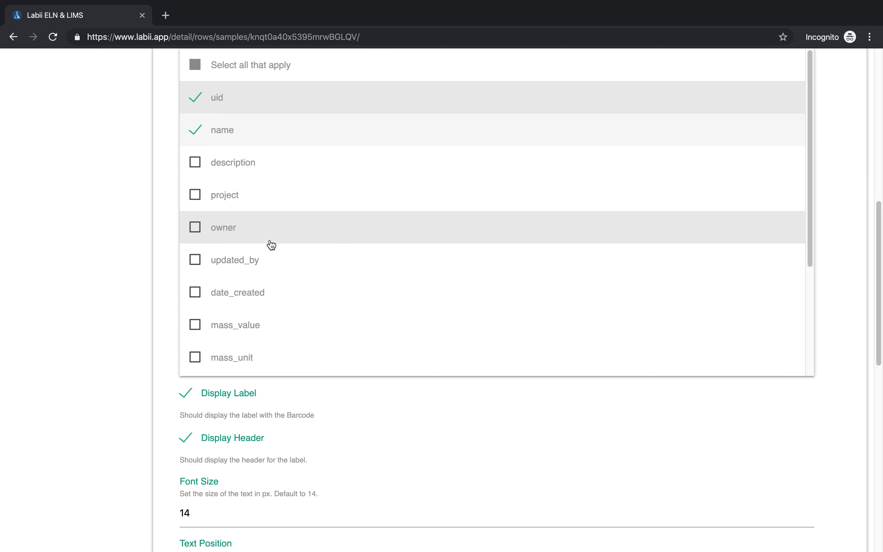
pyautogui.click(271, 242)
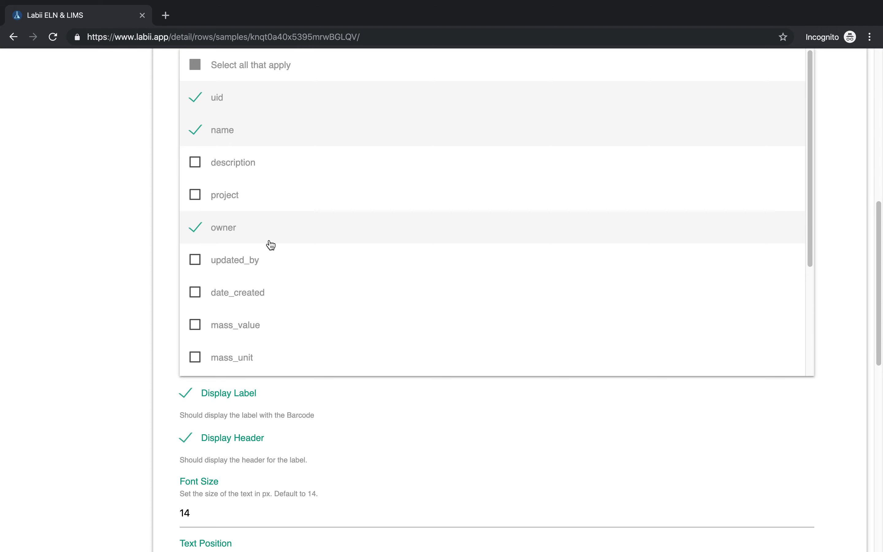
pyautogui.click(270, 244)
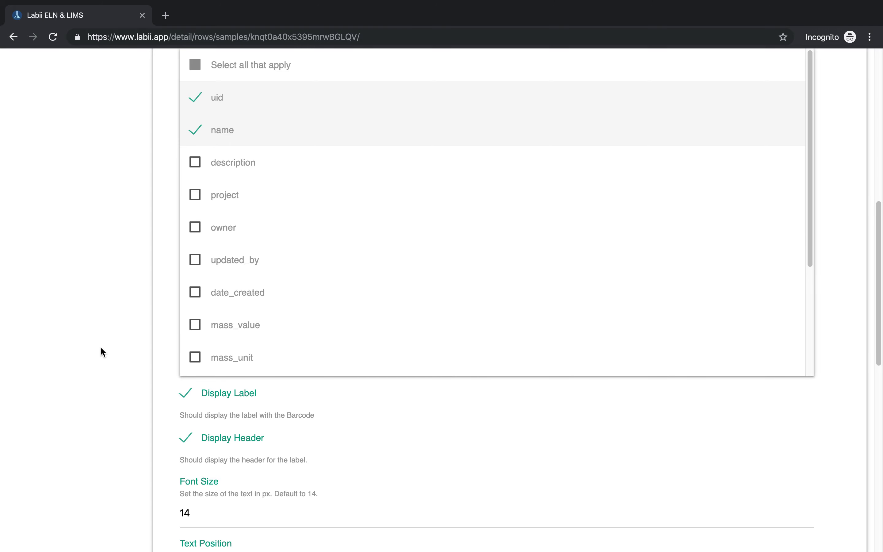
pyautogui.click(100, 347)
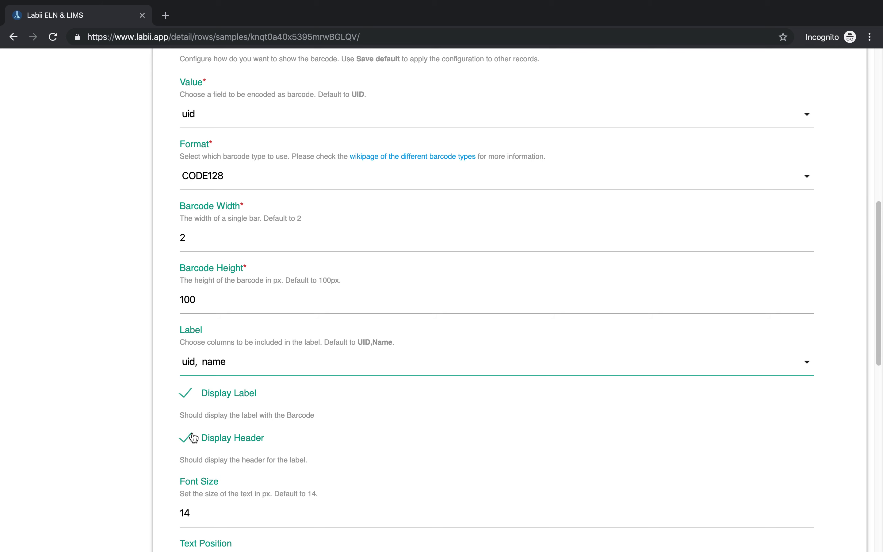
# Review the barcode's font size setting and text position options, and cancel the Barcode widget's configuration
pyautogui.scroll(-2, 187, 456)
pyautogui.scroll(-2, 187, 456)
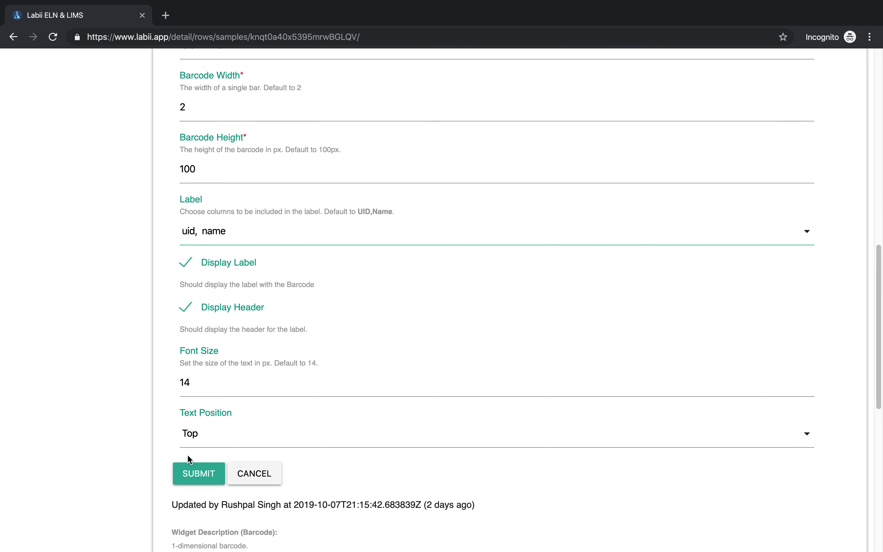
pyautogui.click(202, 386)
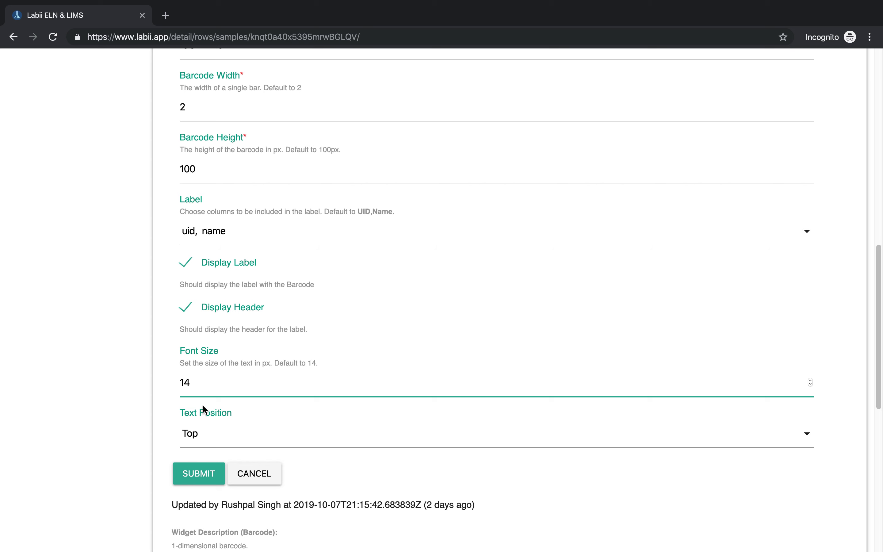
pyautogui.click(207, 440)
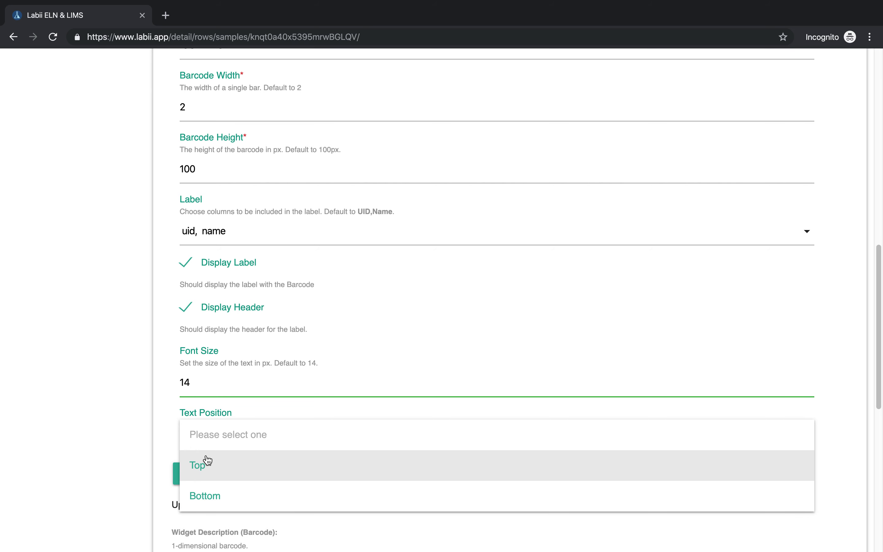
pyautogui.click(205, 475)
pyautogui.scroll(-1, 167, 418)
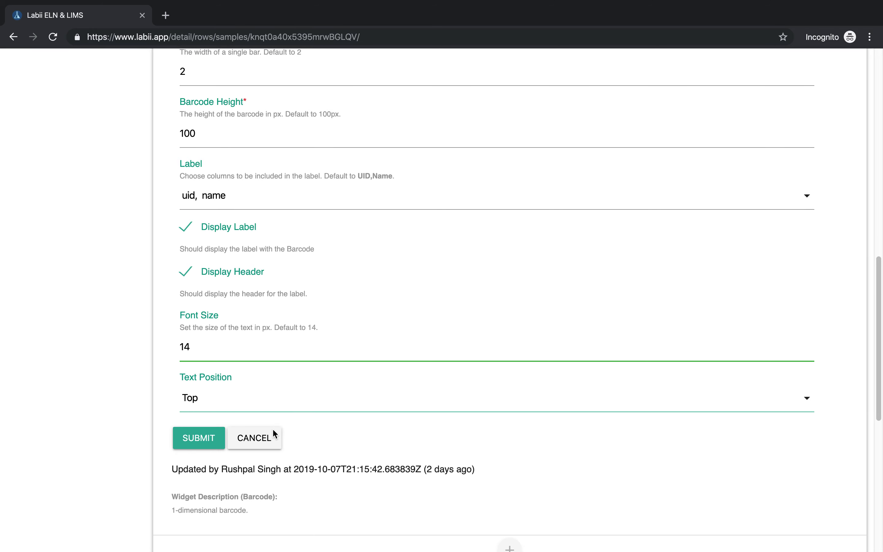
pyautogui.click(270, 437)
# Open the barcode's print preview, cancel printing and close the preview tab
pyautogui.scroll(6, 349, 244)
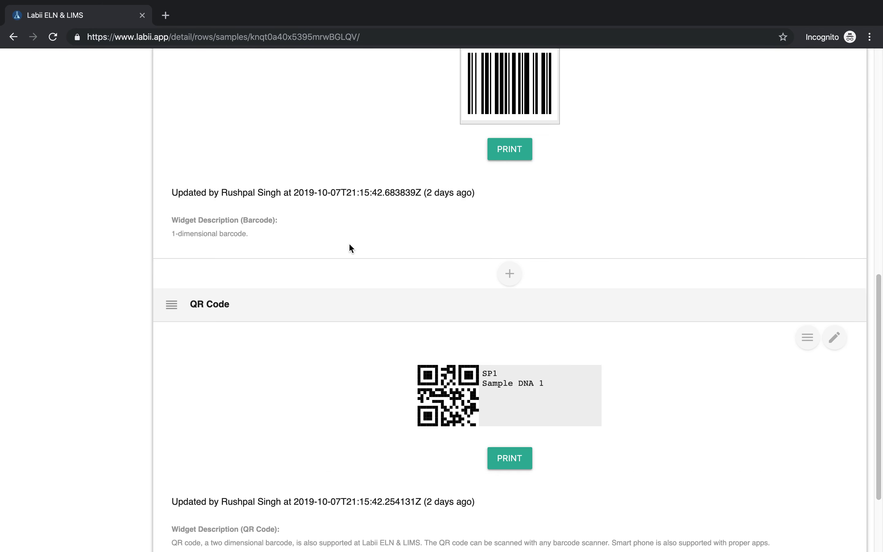
pyautogui.scroll(2, 350, 249)
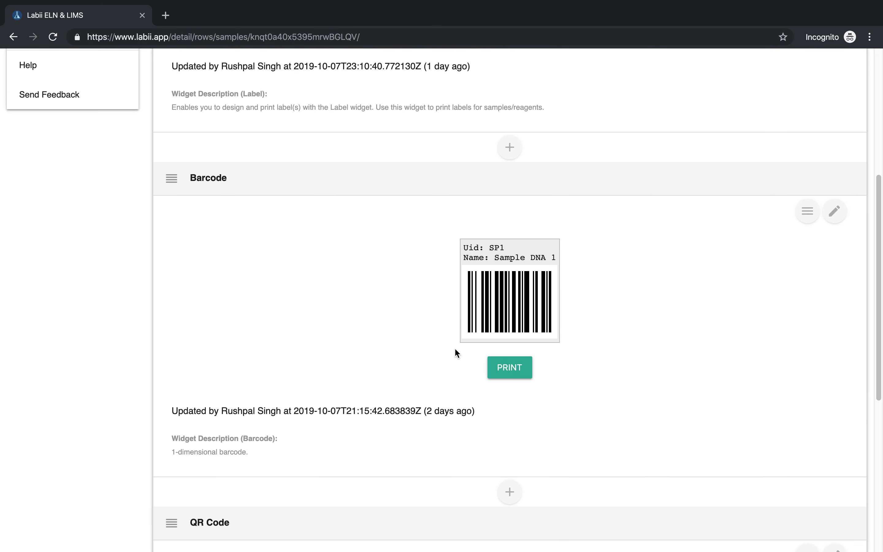
pyautogui.click(507, 377)
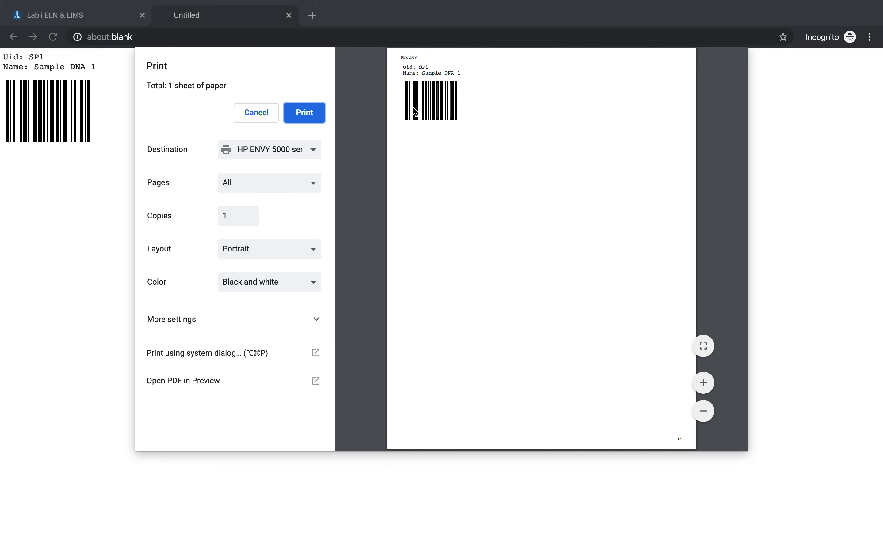
pyautogui.click(251, 121)
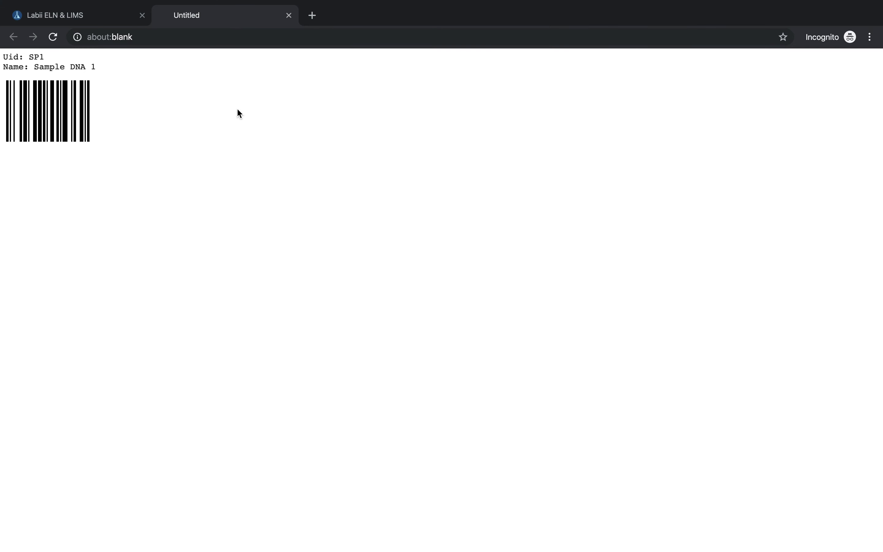
pyautogui.click(289, 15)
# Open the QR Code widget's configuration and review the encoded value field and the available error correction levels
pyautogui.scroll(-5, 354, 306)
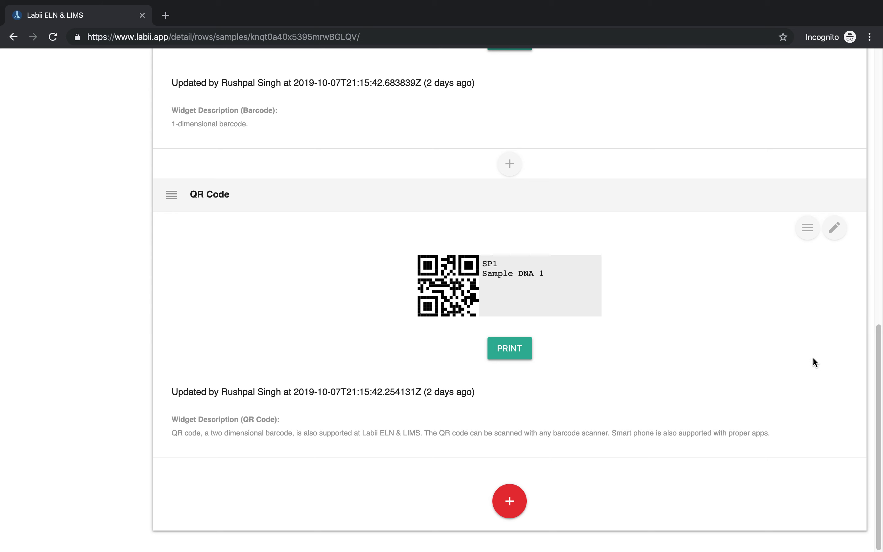
pyautogui.click(836, 230)
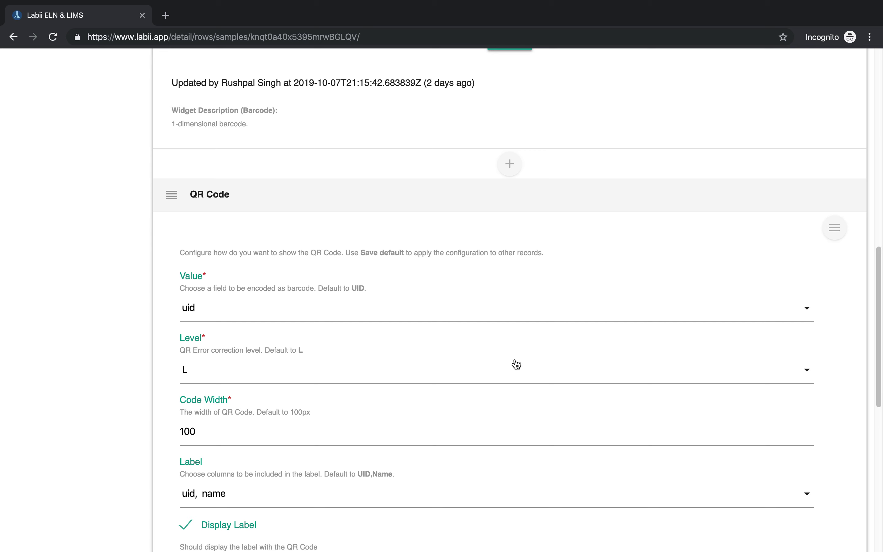
pyautogui.scroll(-1, 515, 365)
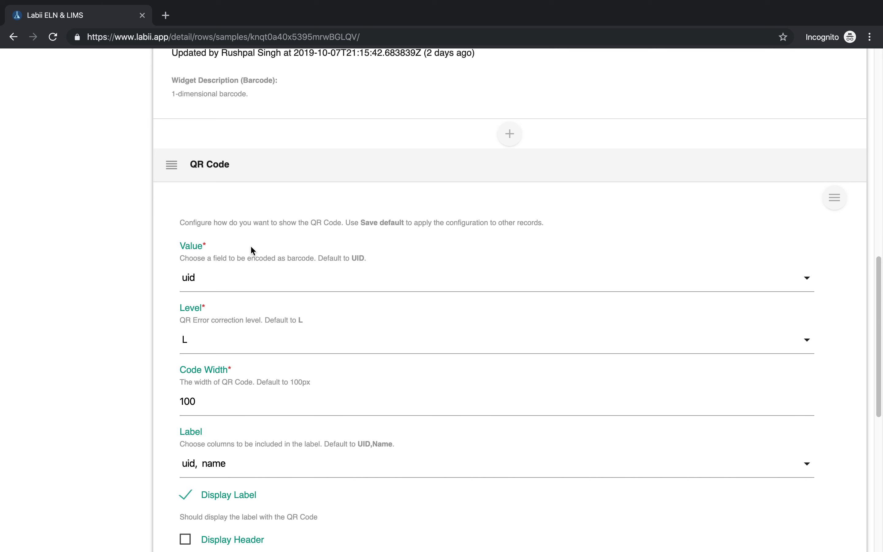
pyautogui.click(239, 278)
pyautogui.click(131, 301)
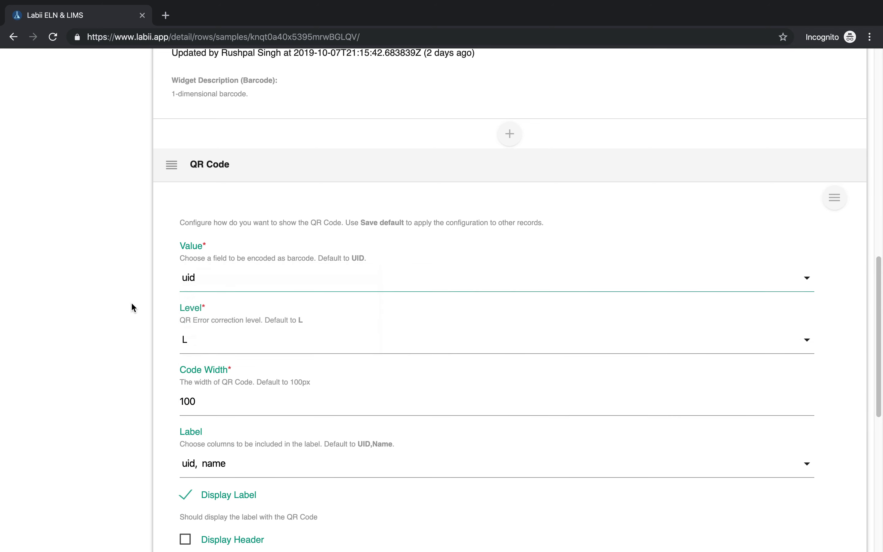
pyautogui.click(208, 349)
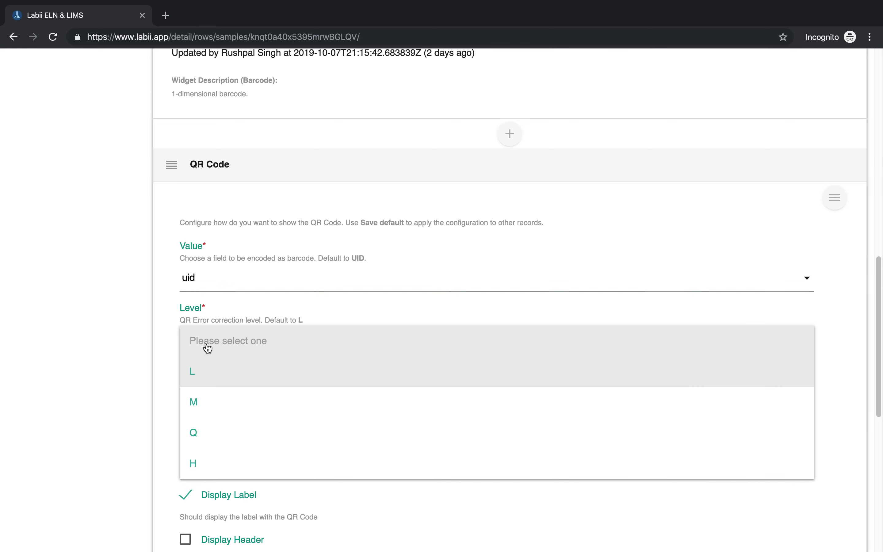
pyautogui.click(146, 381)
# Review the QR code's width setting and the columns available for its label
pyautogui.scroll(-2, 145, 382)
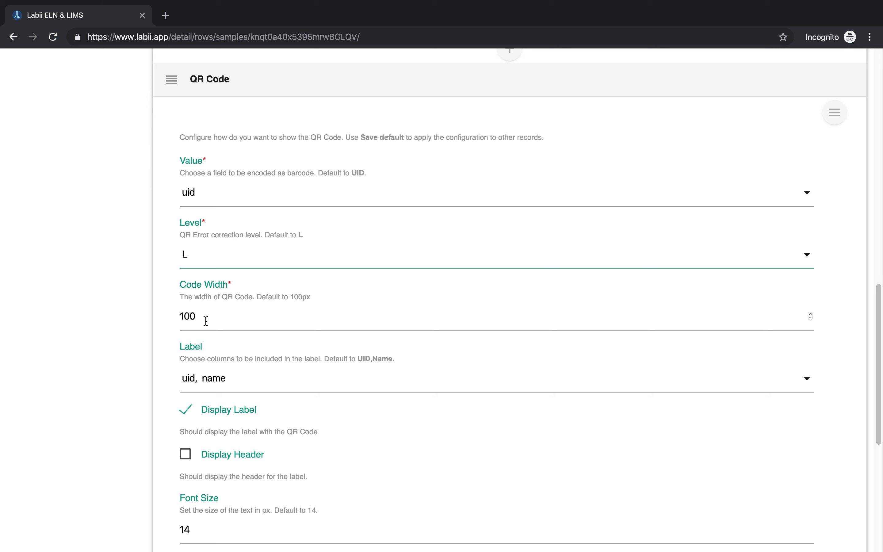
pyautogui.click(234, 385)
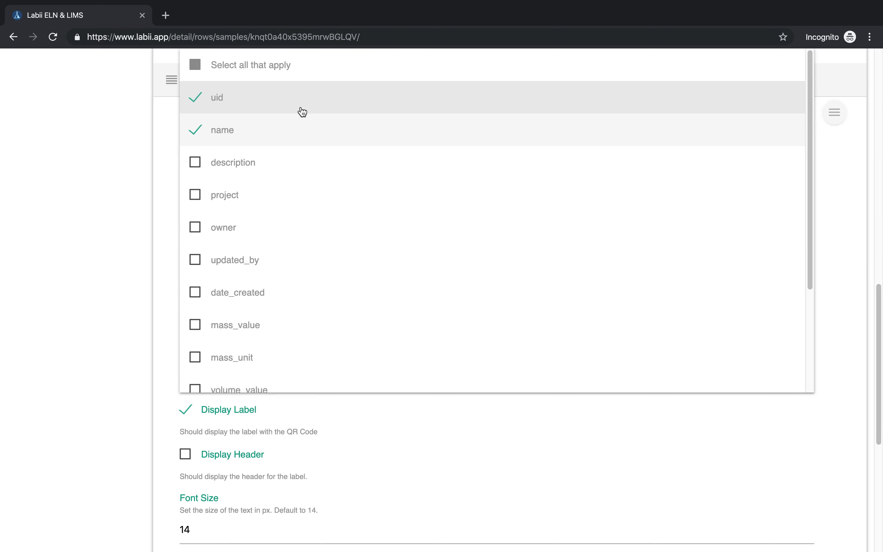
pyautogui.click(155, 351)
pyautogui.scroll(-2, 168, 420)
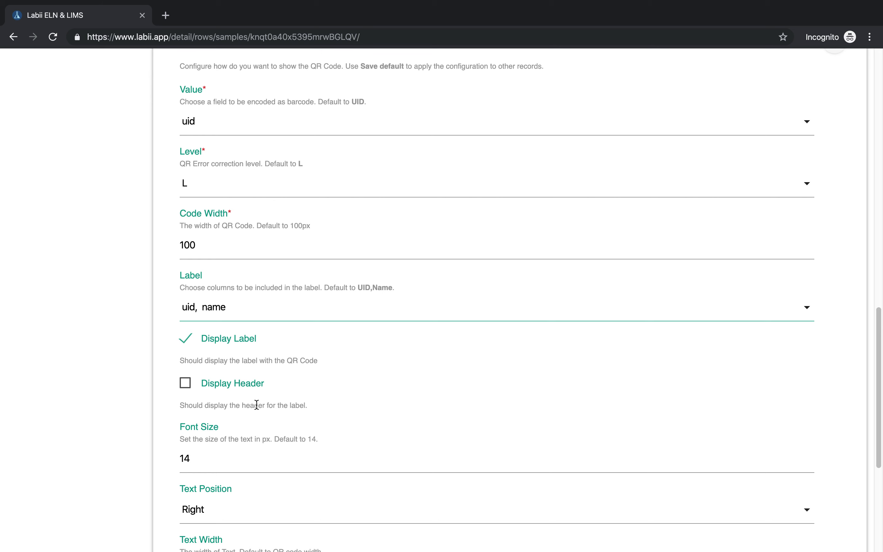
# Review the QR code's text position options and text width setting, and cancel the widget's configuration
pyautogui.scroll(-4, 189, 401)
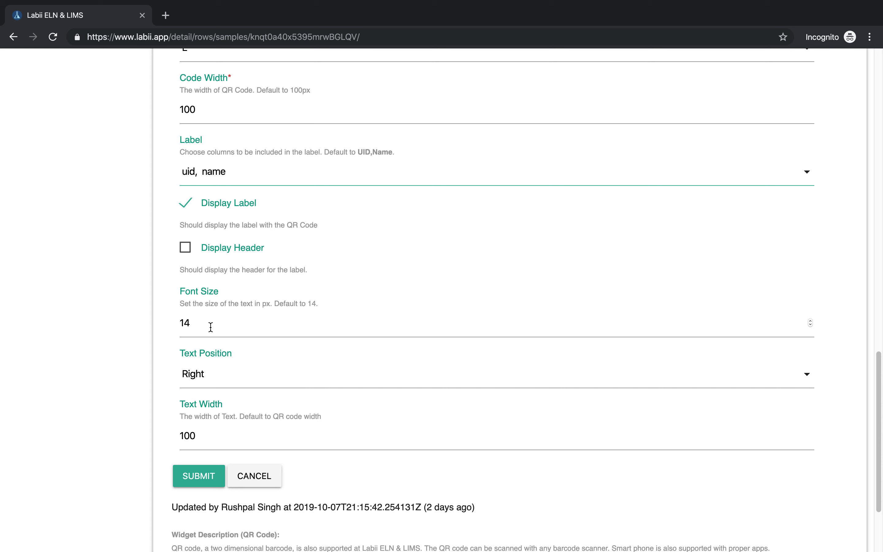
pyautogui.click(214, 384)
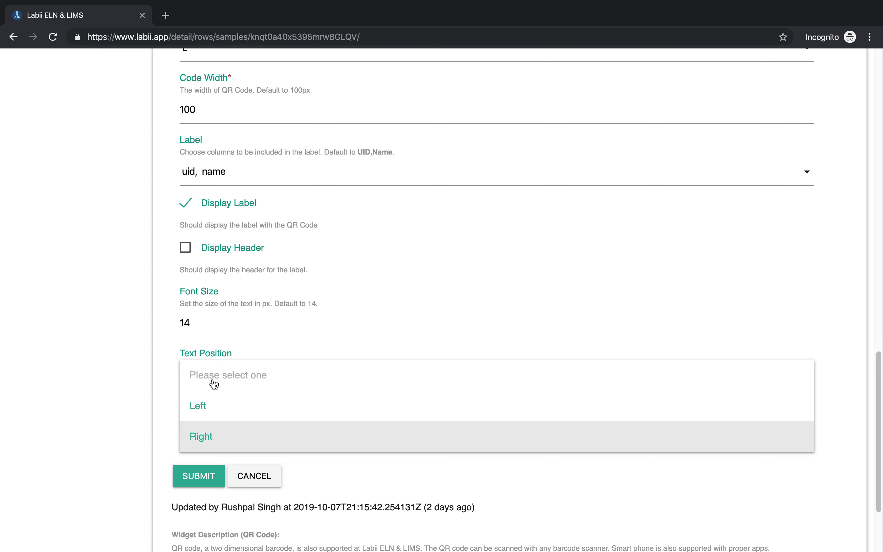
pyautogui.press('Return')
pyautogui.scroll(-1, 197, 460)
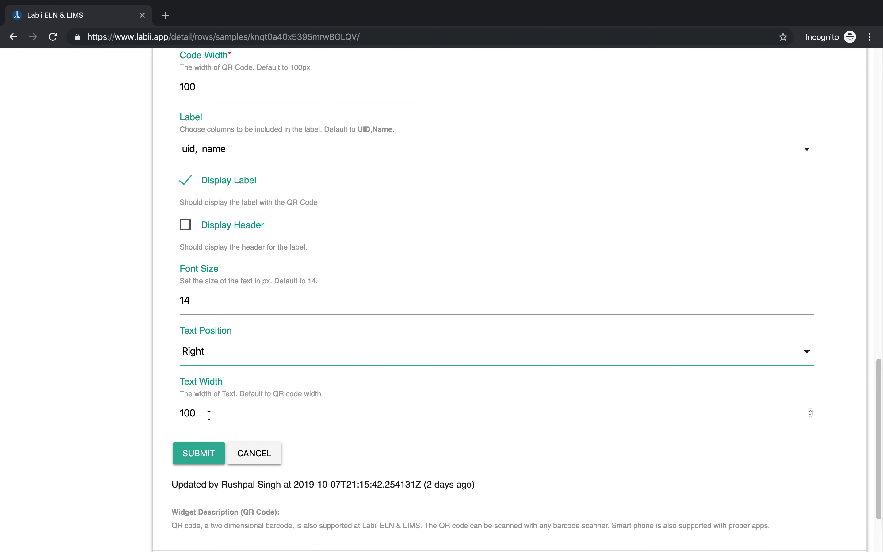
pyautogui.click(207, 416)
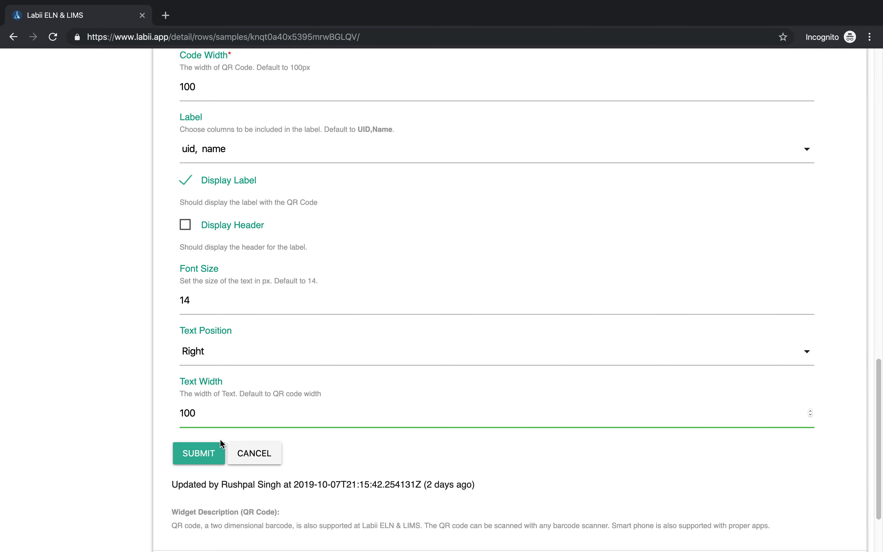
pyautogui.click(247, 452)
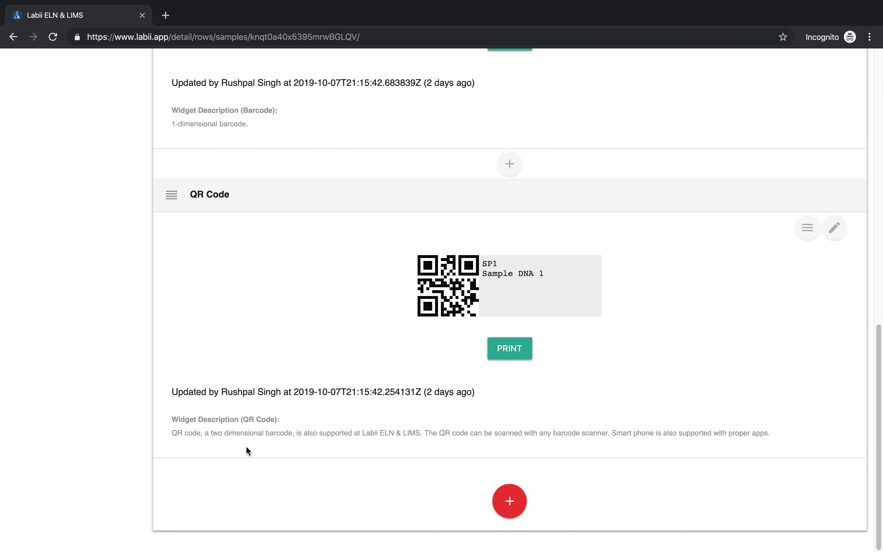
# Open the QR code's print preview, check the print destination, cancel printing and close the preview tab
pyautogui.click(513, 351)
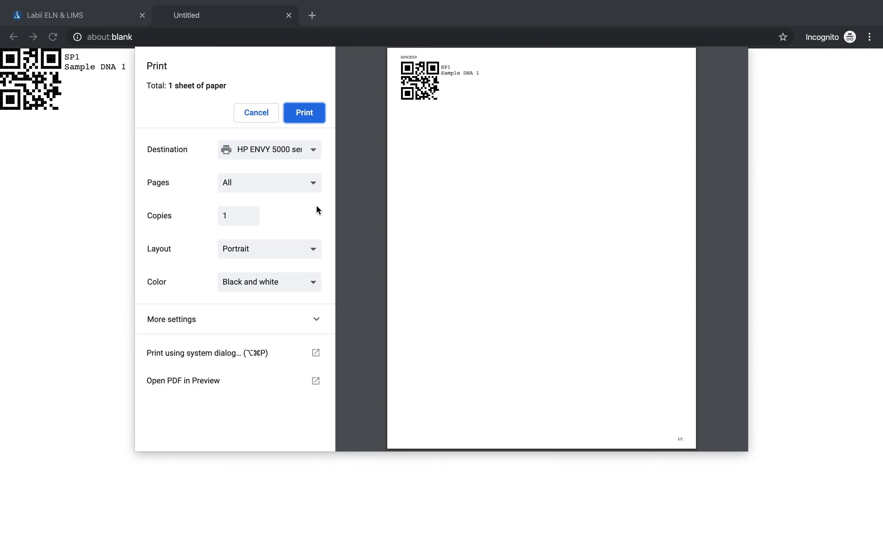
pyautogui.click(274, 149)
pyautogui.click(175, 136)
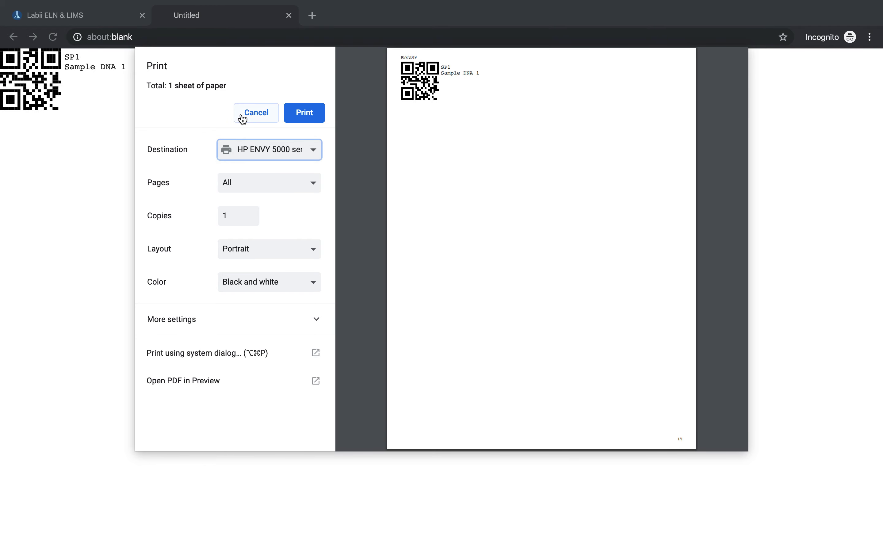
pyautogui.click(241, 116)
pyautogui.click(289, 15)
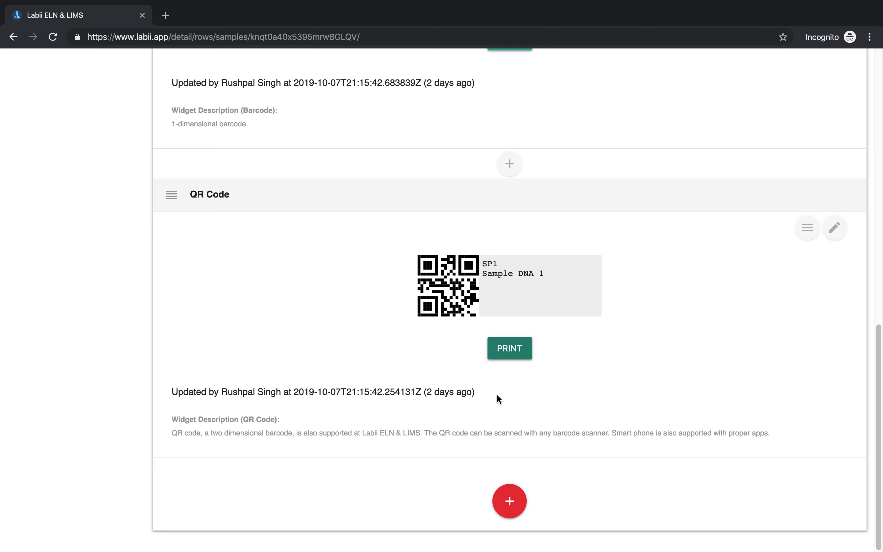
# Return to the Samples list and select all the samples in it
pyautogui.scroll(10, 498, 396)
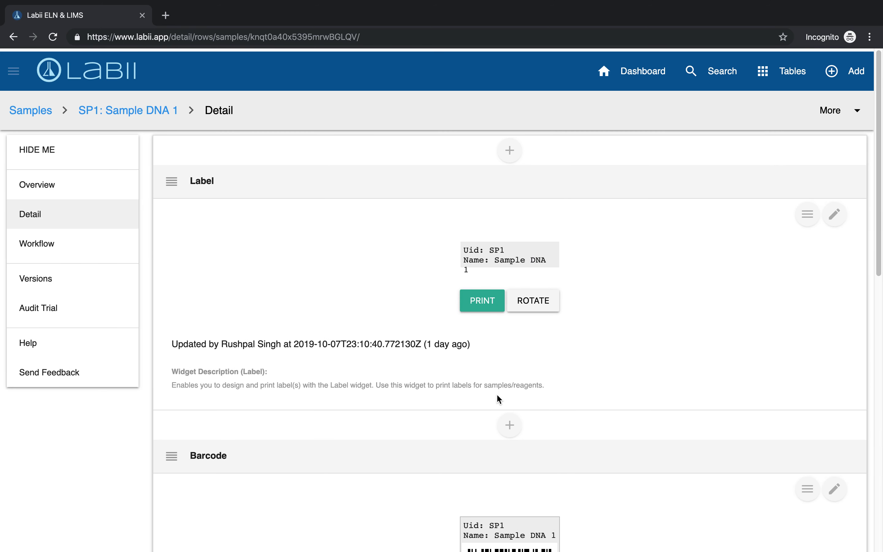
pyautogui.click(51, 116)
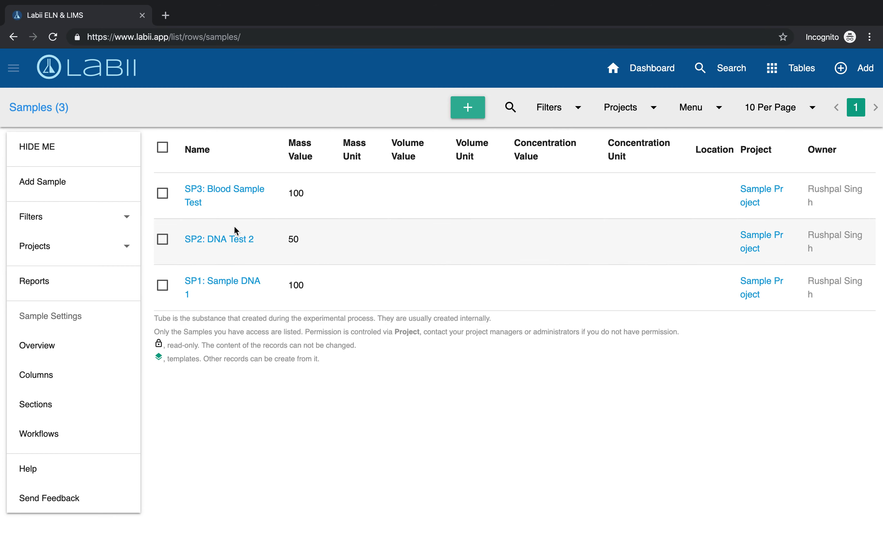
pyautogui.click(163, 239)
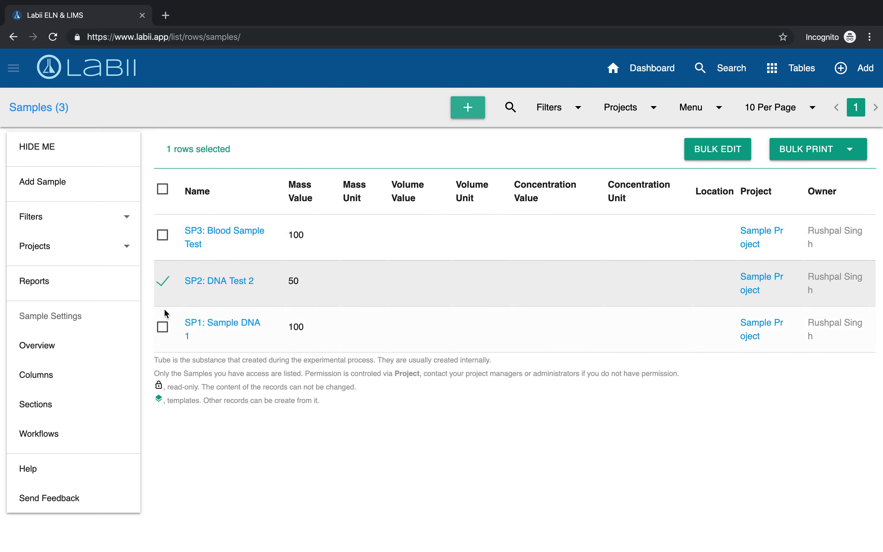
pyautogui.click(163, 328)
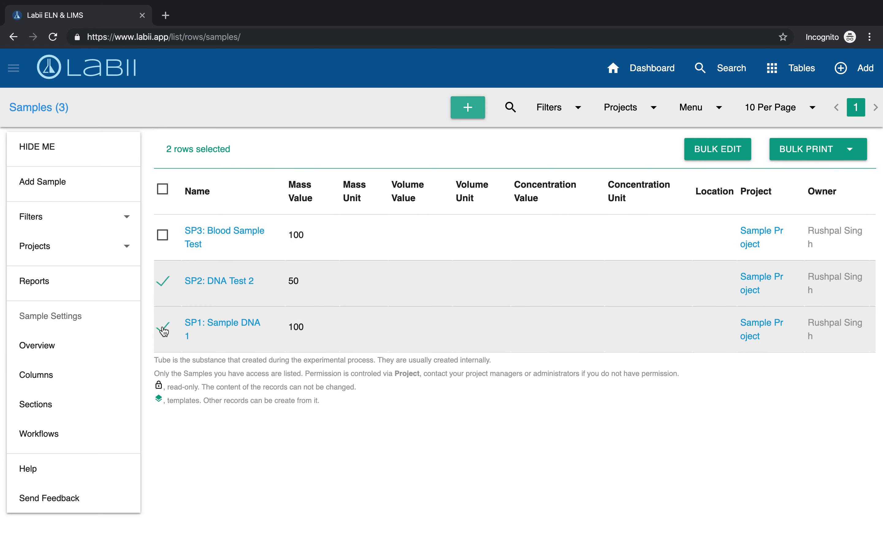
pyautogui.click(163, 189)
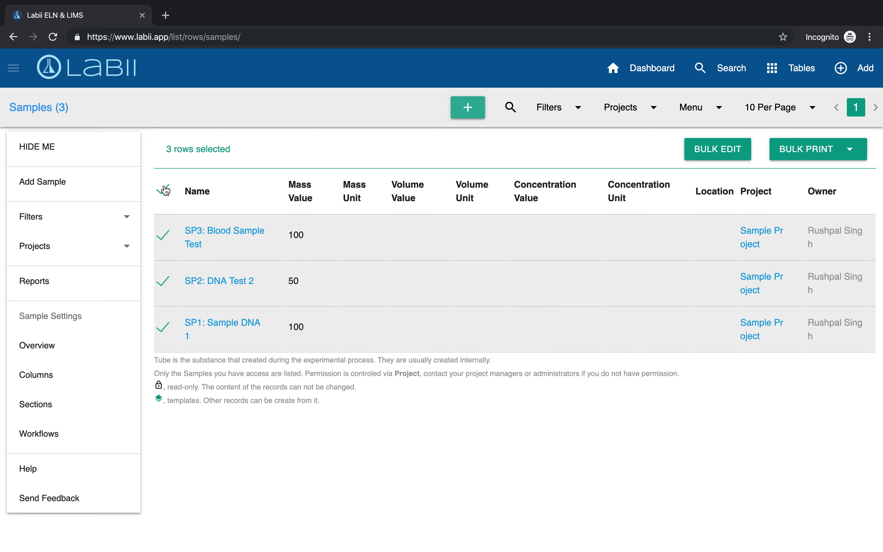
# Open the bulk label printing page for the selected samples and review its label configuration settings
pyautogui.click(849, 153)
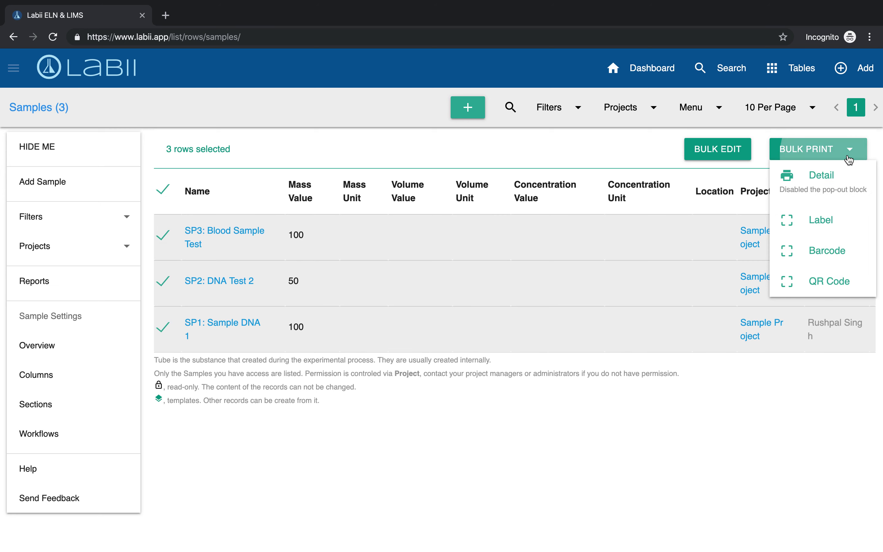
pyautogui.click(834, 221)
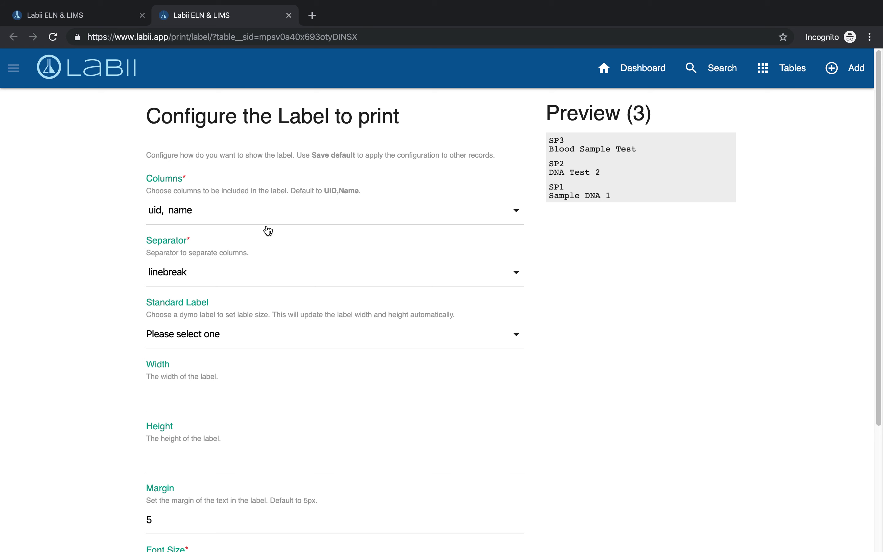
pyautogui.scroll(-1, 247, 251)
pyautogui.scroll(-5, 246, 250)
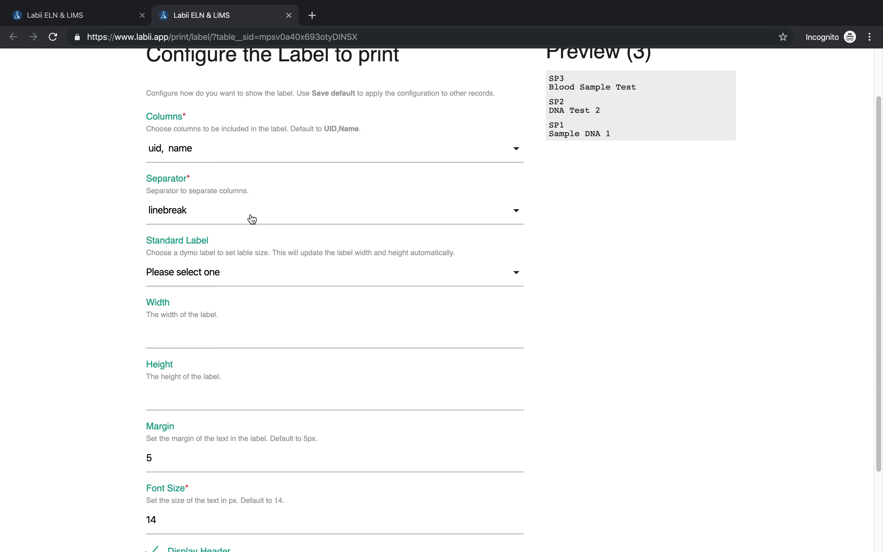
pyautogui.scroll(-1, 252, 219)
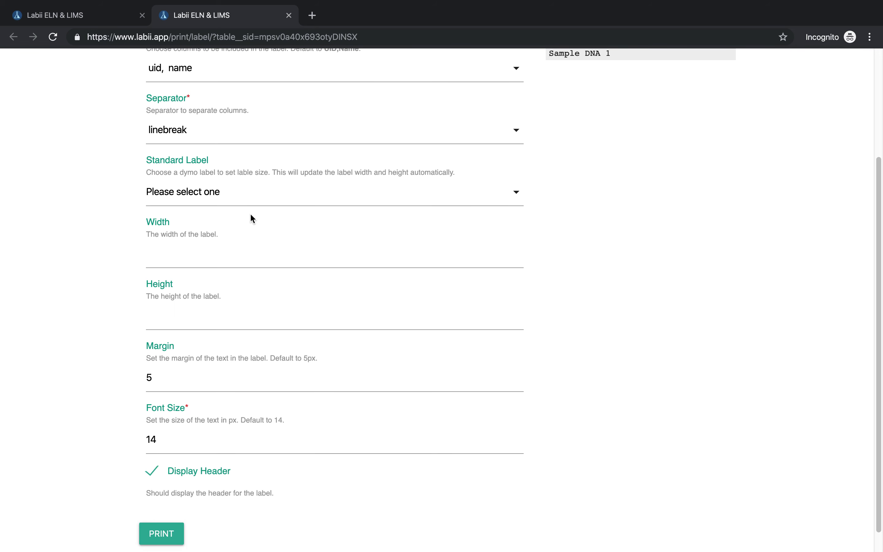
pyautogui.scroll(5, 252, 219)
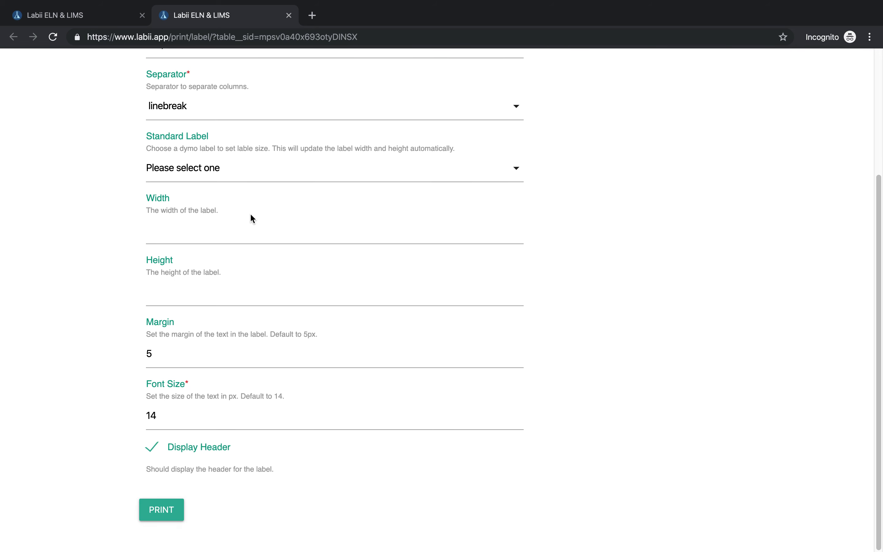
pyautogui.scroll(-6, 252, 218)
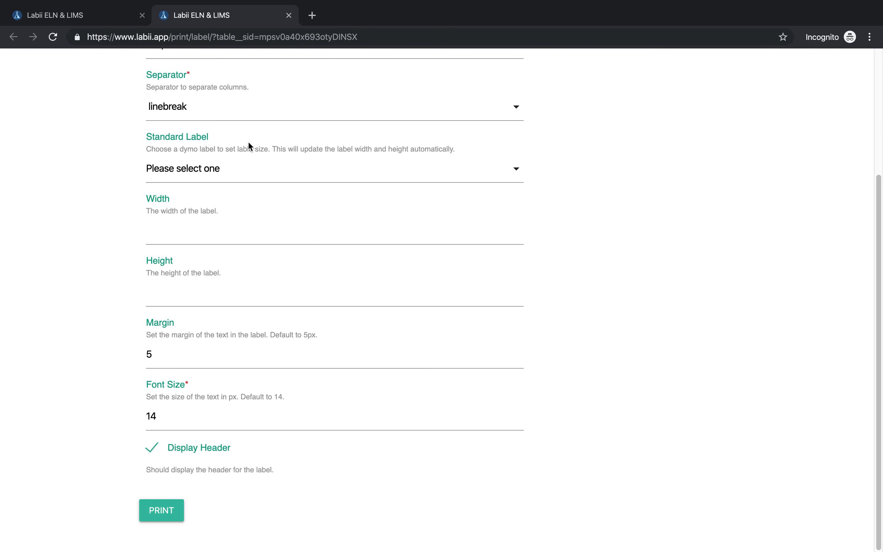
# Open the bulk barcode printing page for the selected samples, review its barcode configuration settings and close the page
pyautogui.click(290, 16)
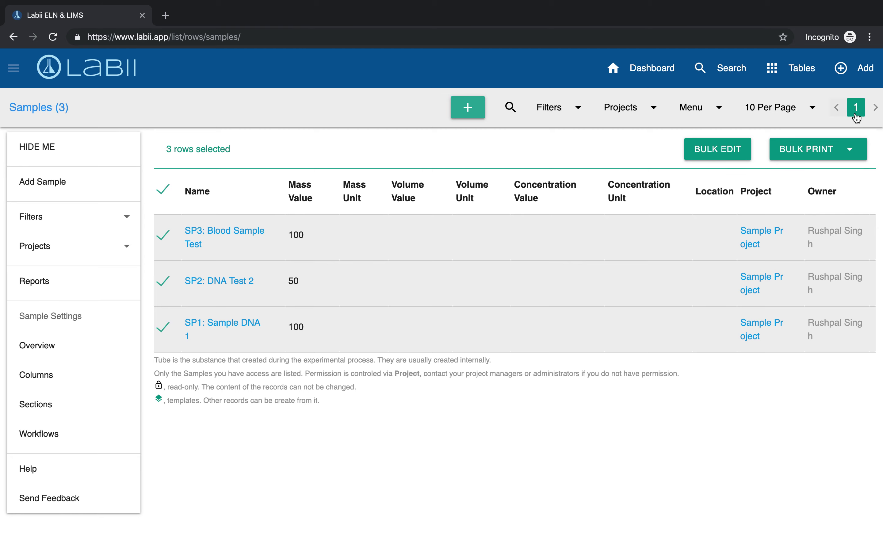
pyautogui.click(850, 149)
pyautogui.click(827, 252)
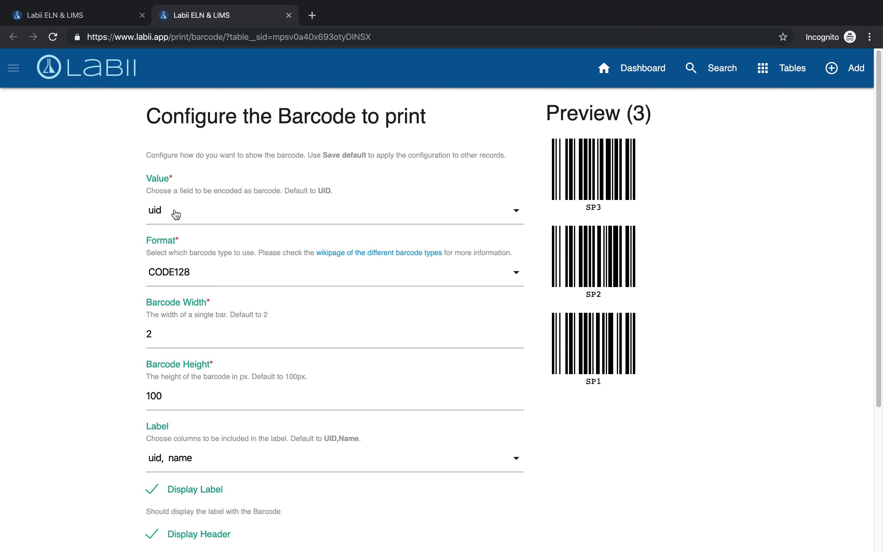
pyautogui.scroll(-2, 176, 215)
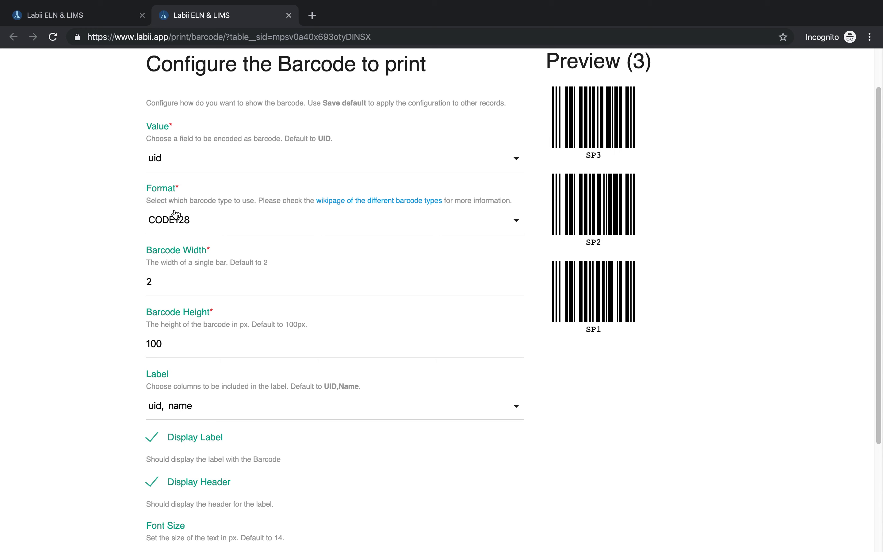
pyautogui.scroll(-5, 176, 215)
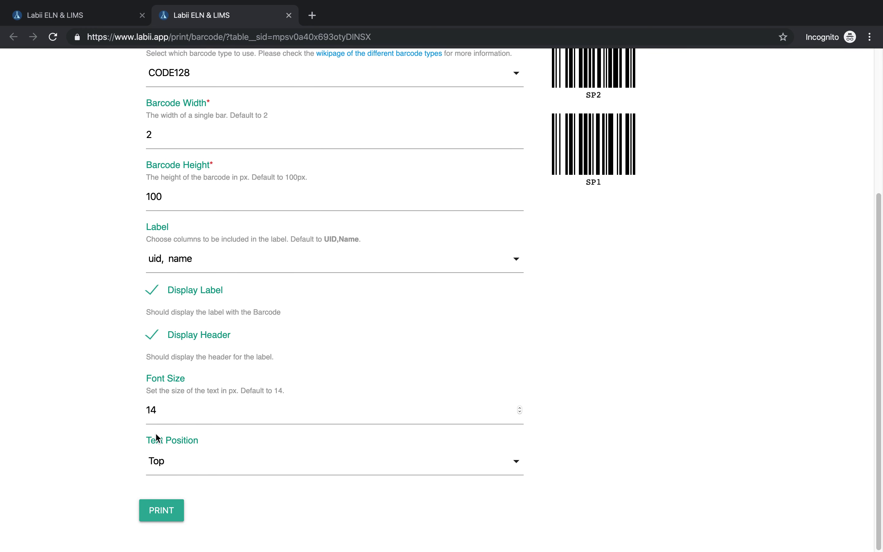
pyautogui.scroll(7, 155, 447)
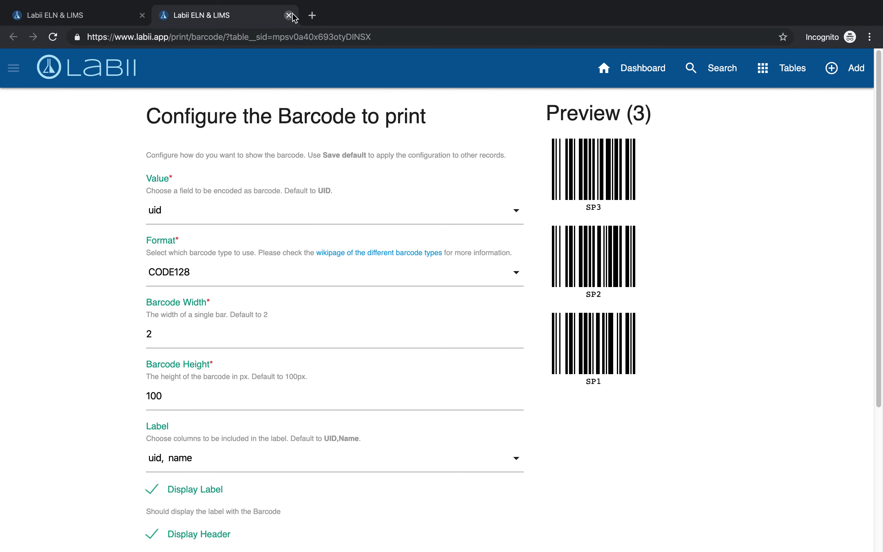
pyautogui.click(289, 15)
# Open the bulk QR code printing page for the selected samples, review its configuration settings and close the page
pyautogui.click(834, 150)
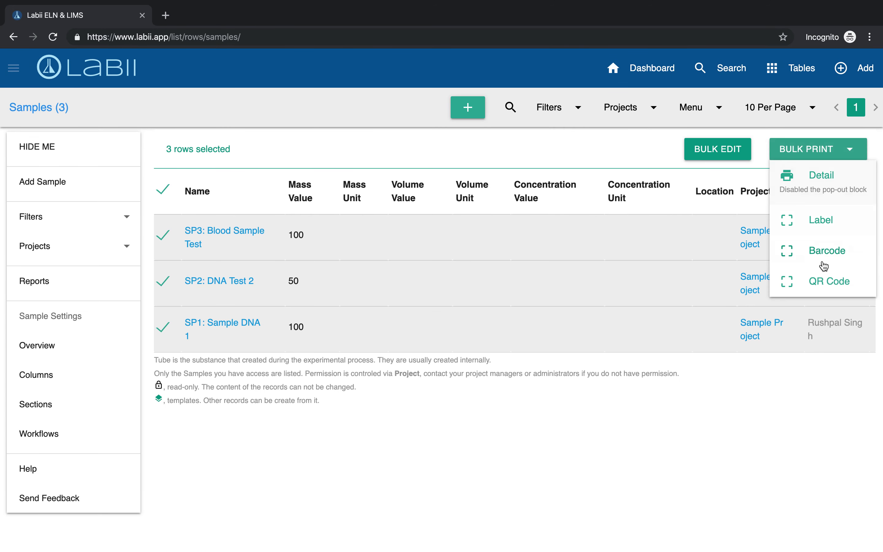
pyautogui.click(821, 281)
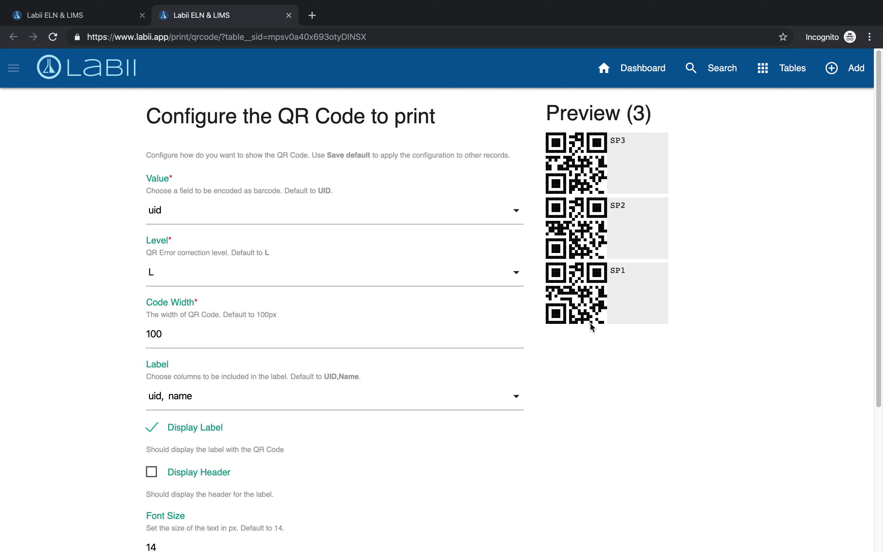
pyautogui.scroll(-4, 333, 278)
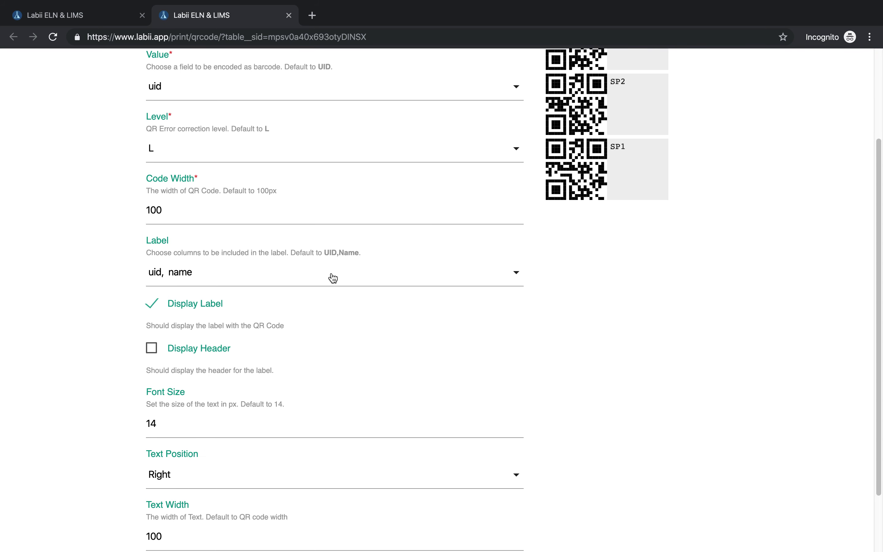
pyautogui.scroll(-2, 334, 278)
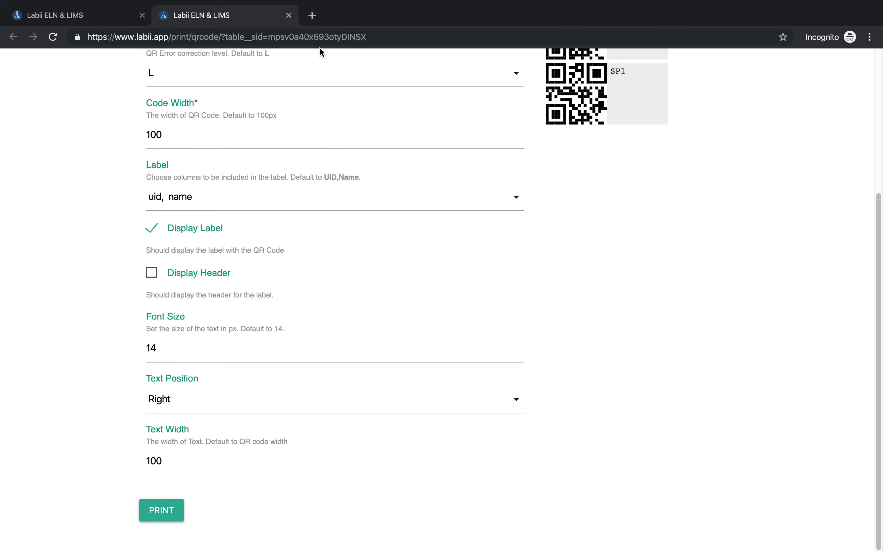
pyautogui.click(289, 15)
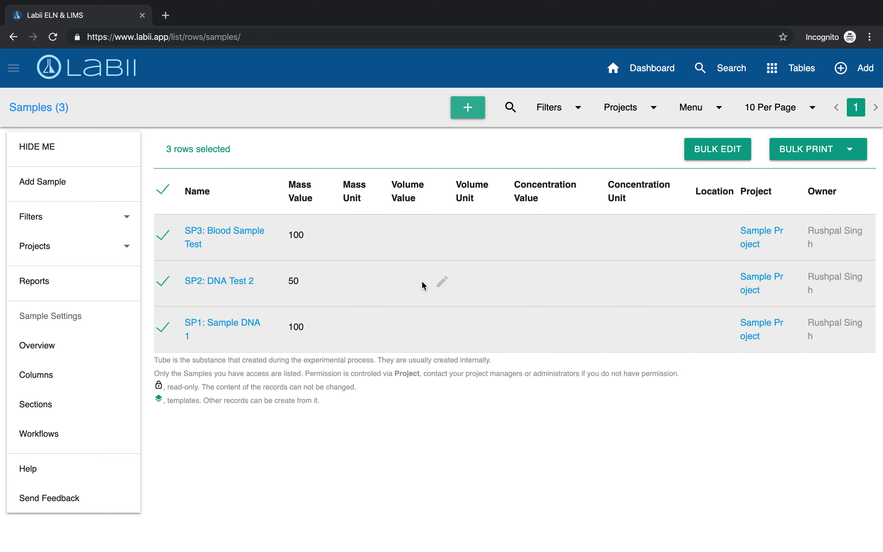
# Start the search's camera code scan and return to the detail page of sample SP1: Sample DNA 1
pyautogui.click(725, 73)
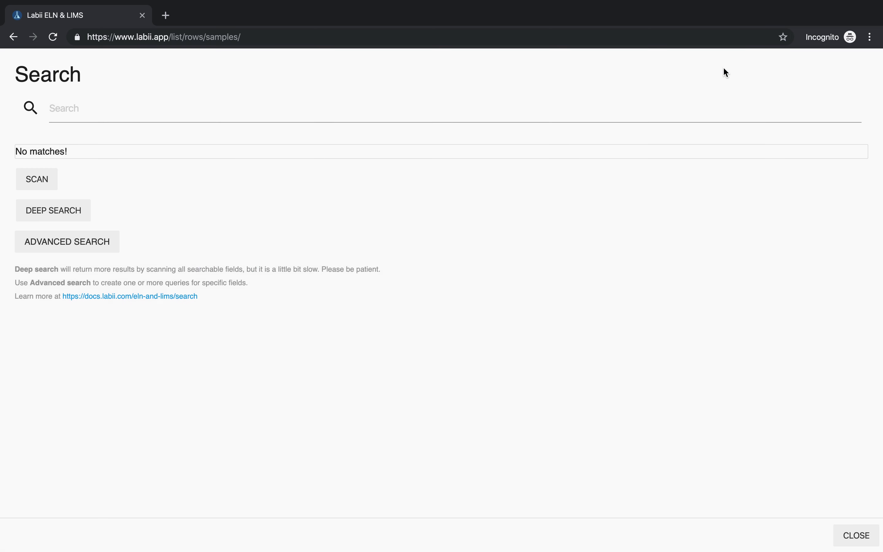
pyautogui.click(44, 188)
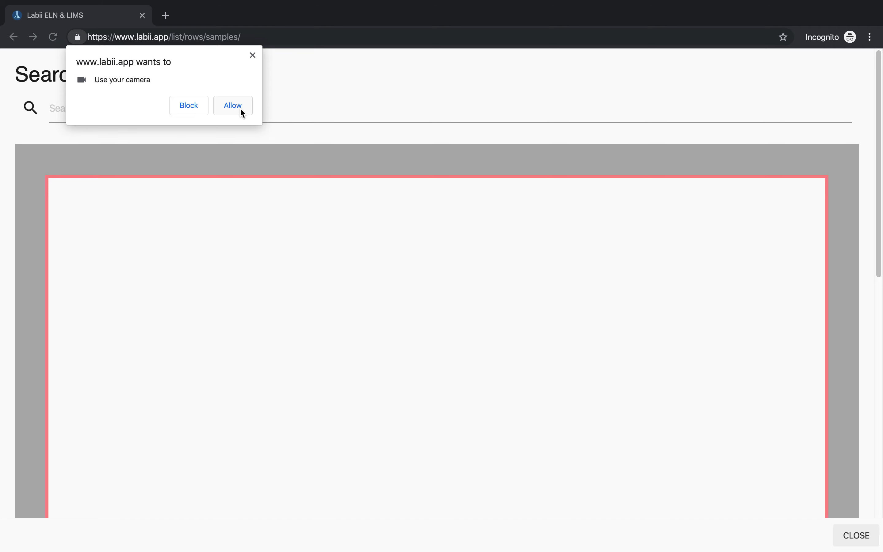
pyautogui.click(13, 37)
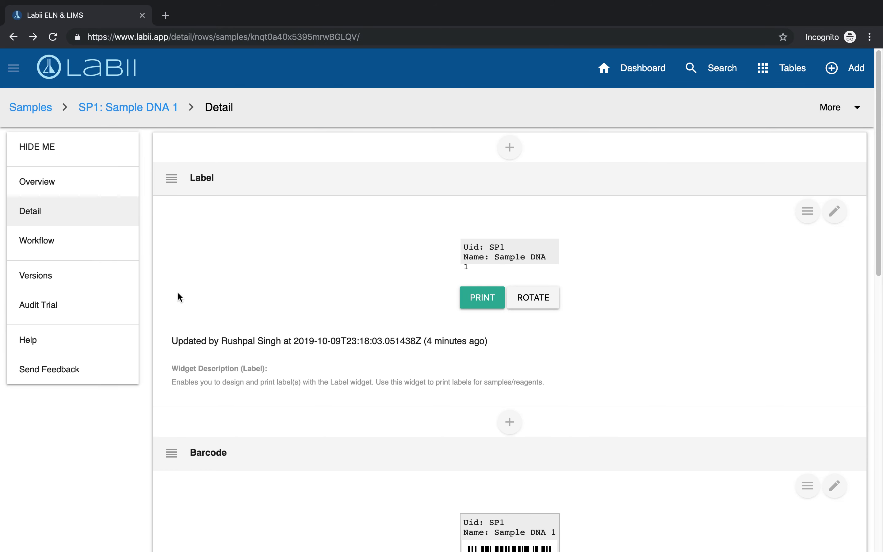